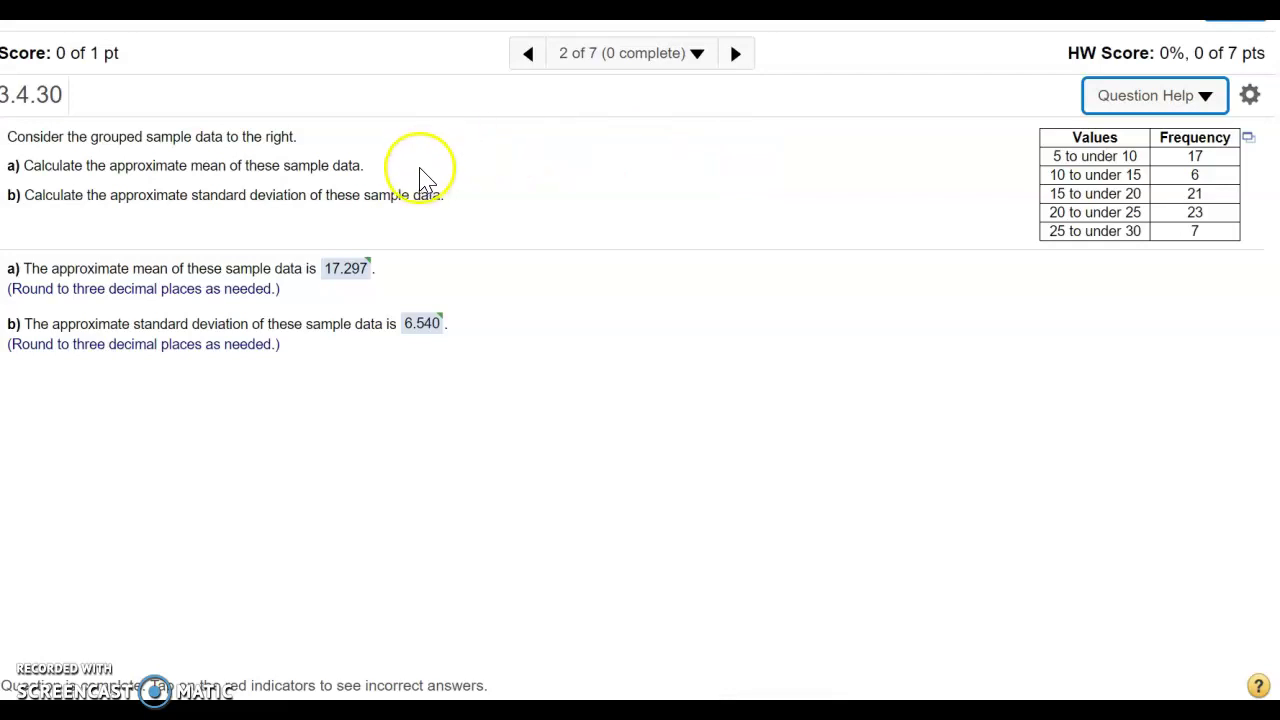
Open the frequency table's data export options and switch to the Excel workbook containing the grouped data
click(1246, 139)
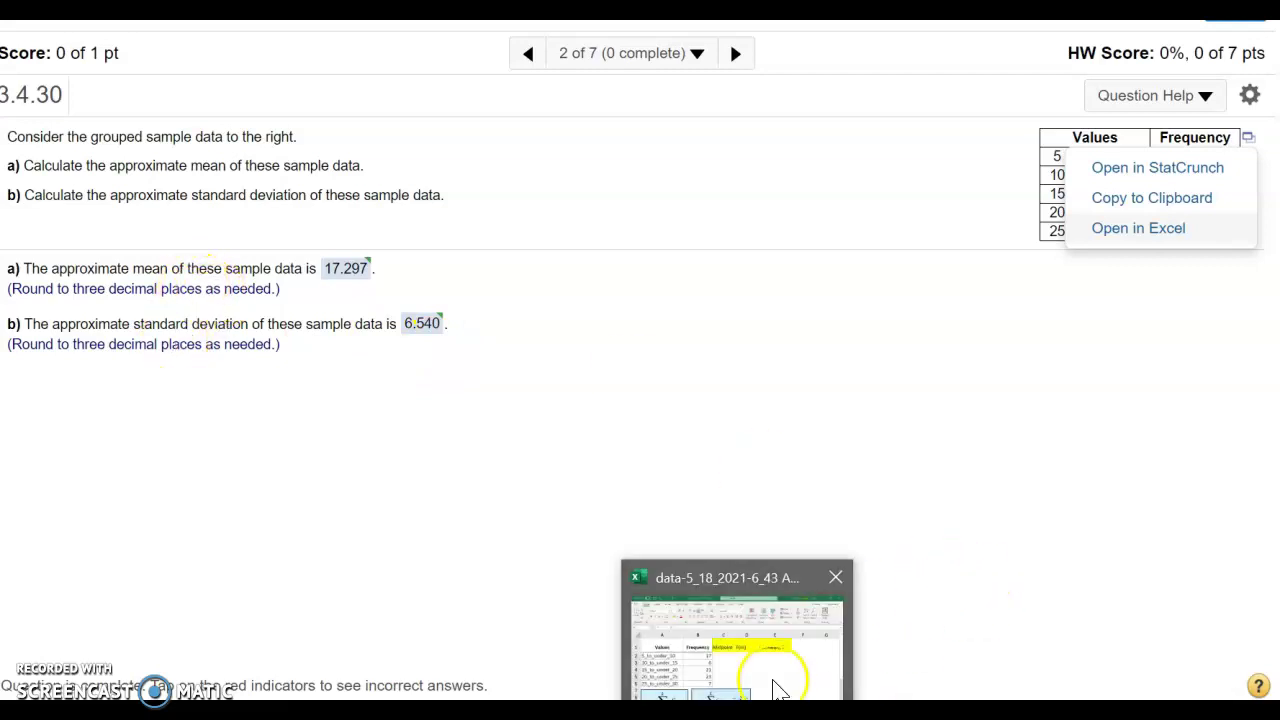
click(770, 677)
scroll(778, 372, down, 2)
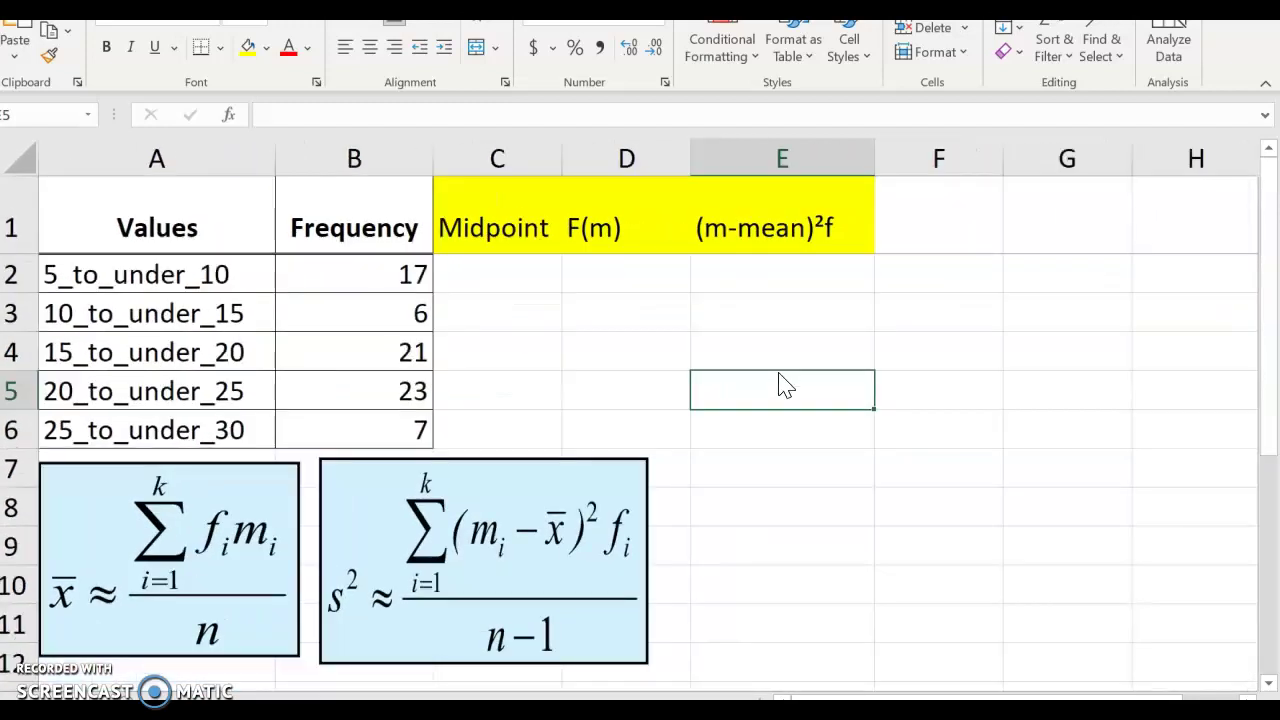
Enter the class midpoints 7.5, 12.5, 17.5, 22.5 and 27.5 in cells C2 to C6
click(485, 262)
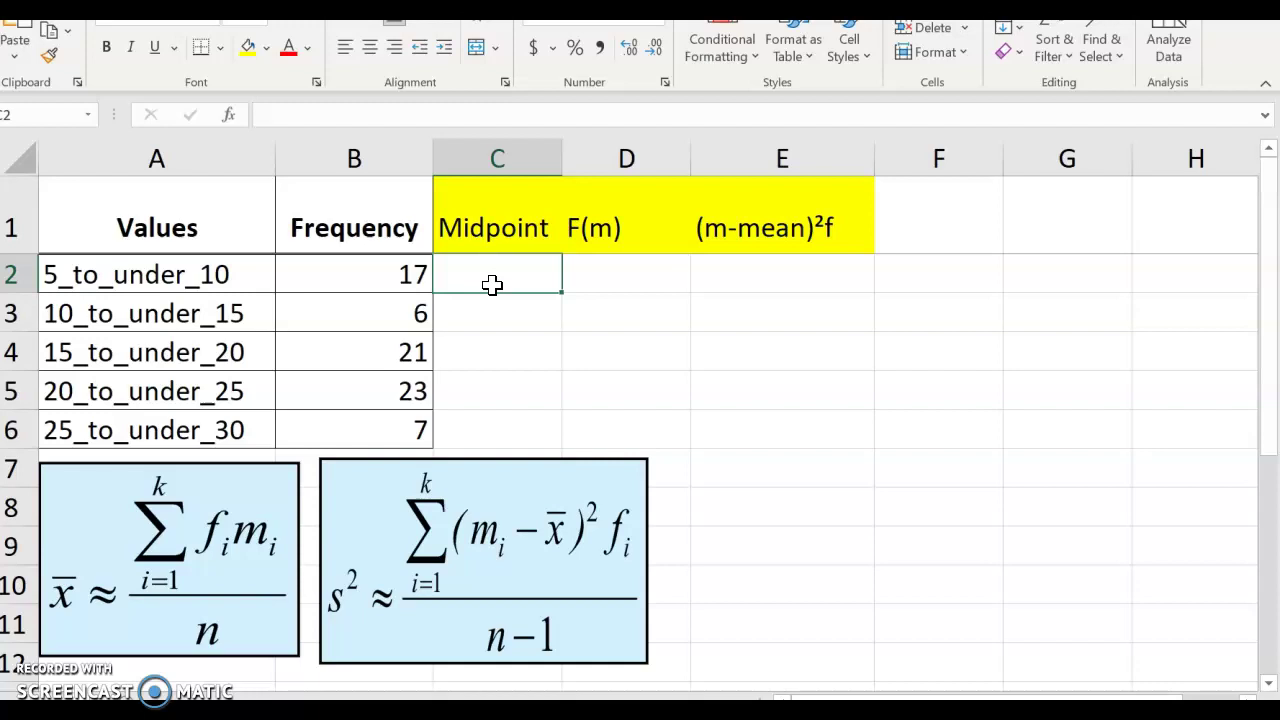
text(=)
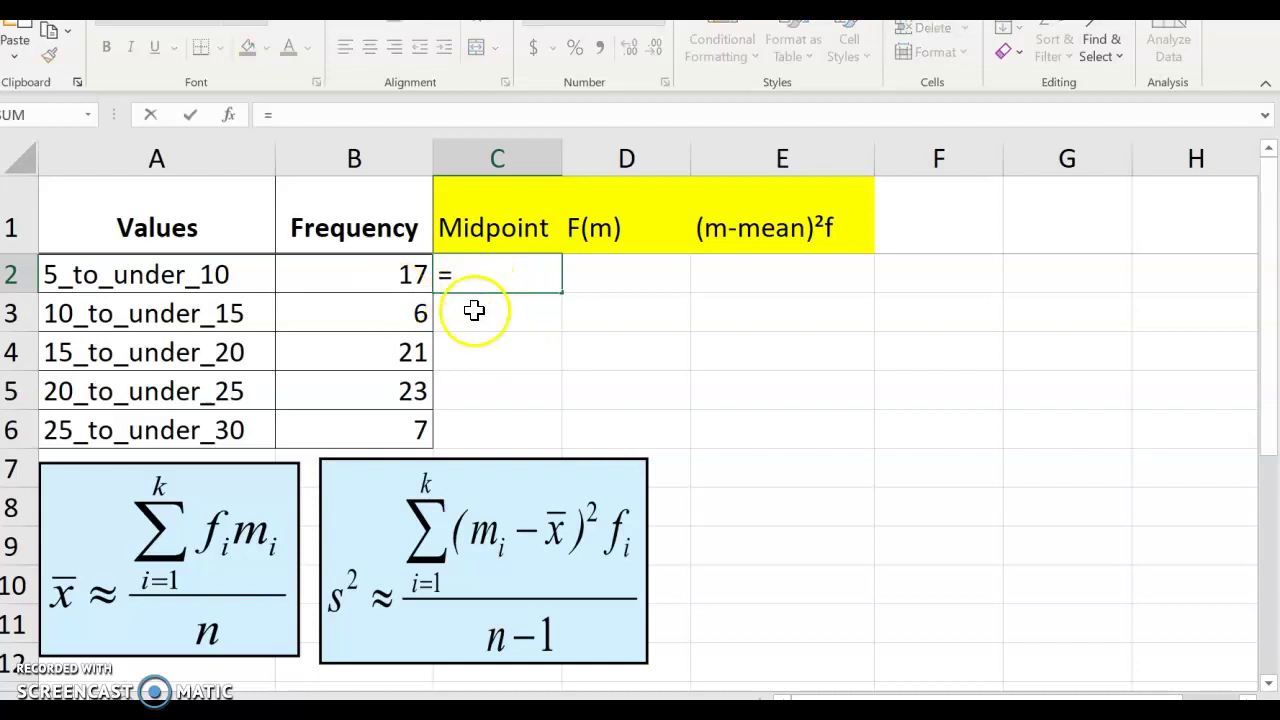
key(Escape)
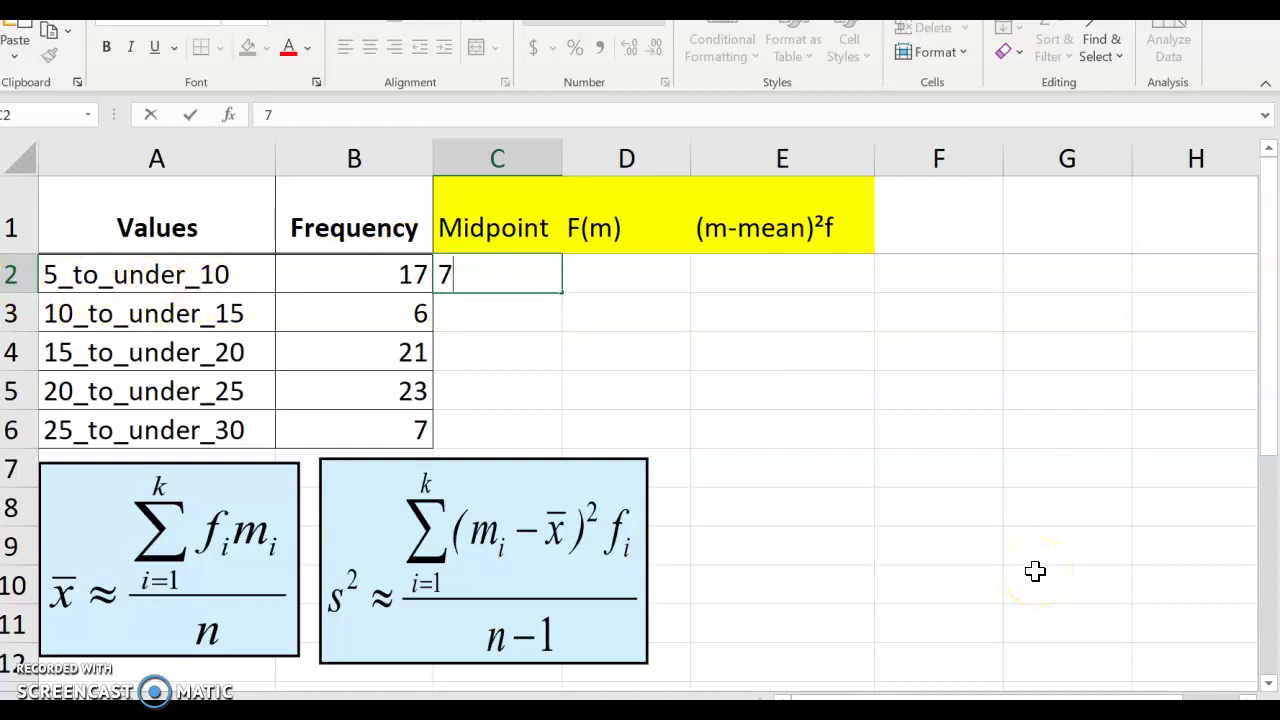
key(Return)
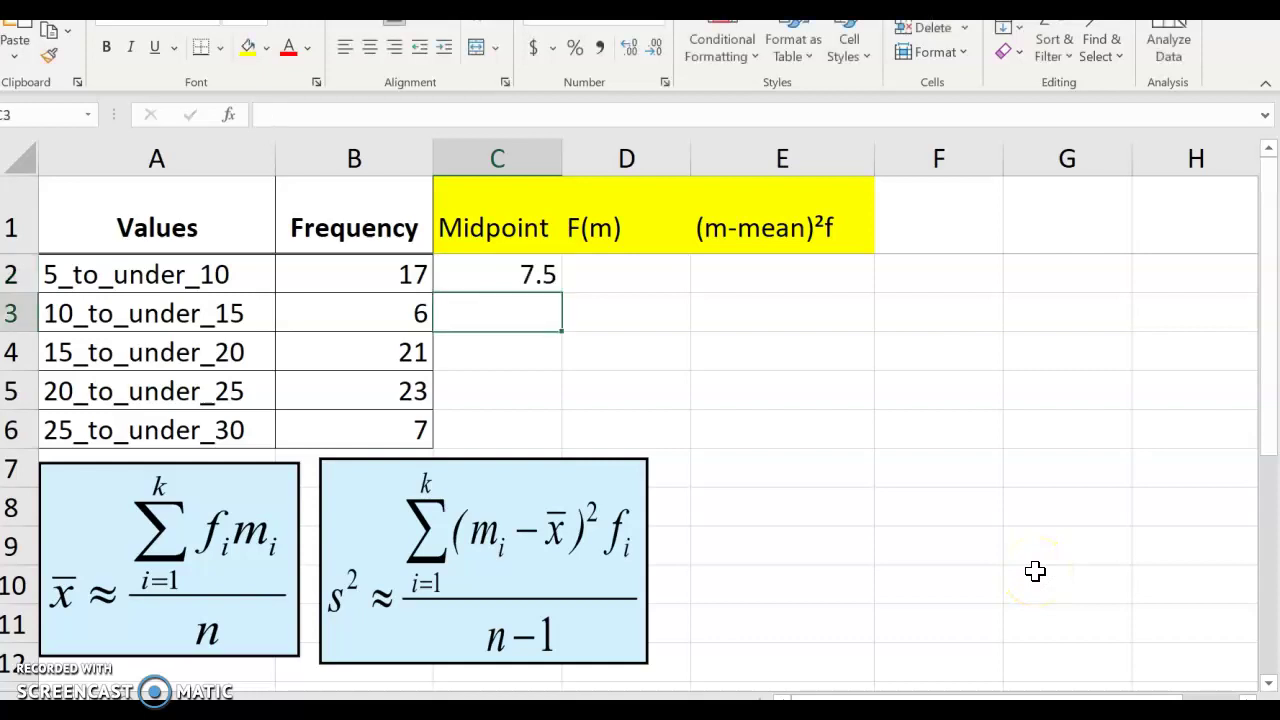
text(12.5)
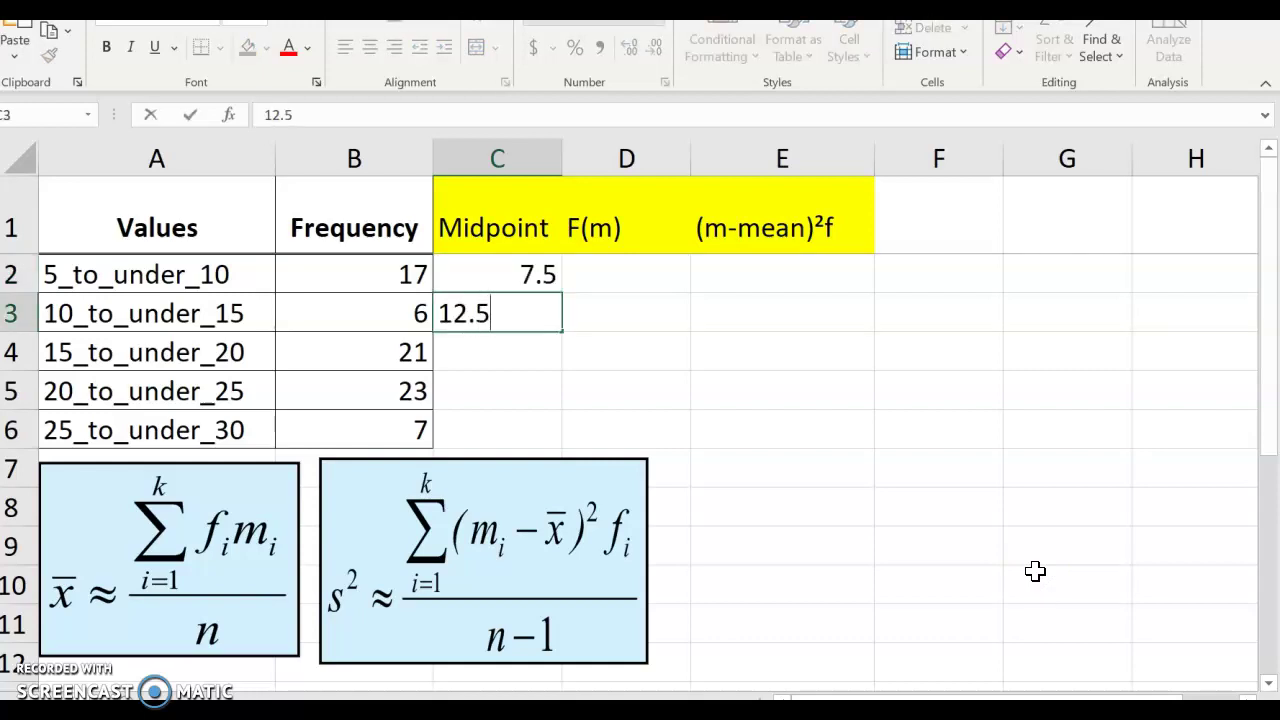
key(Return)
text(17.5)
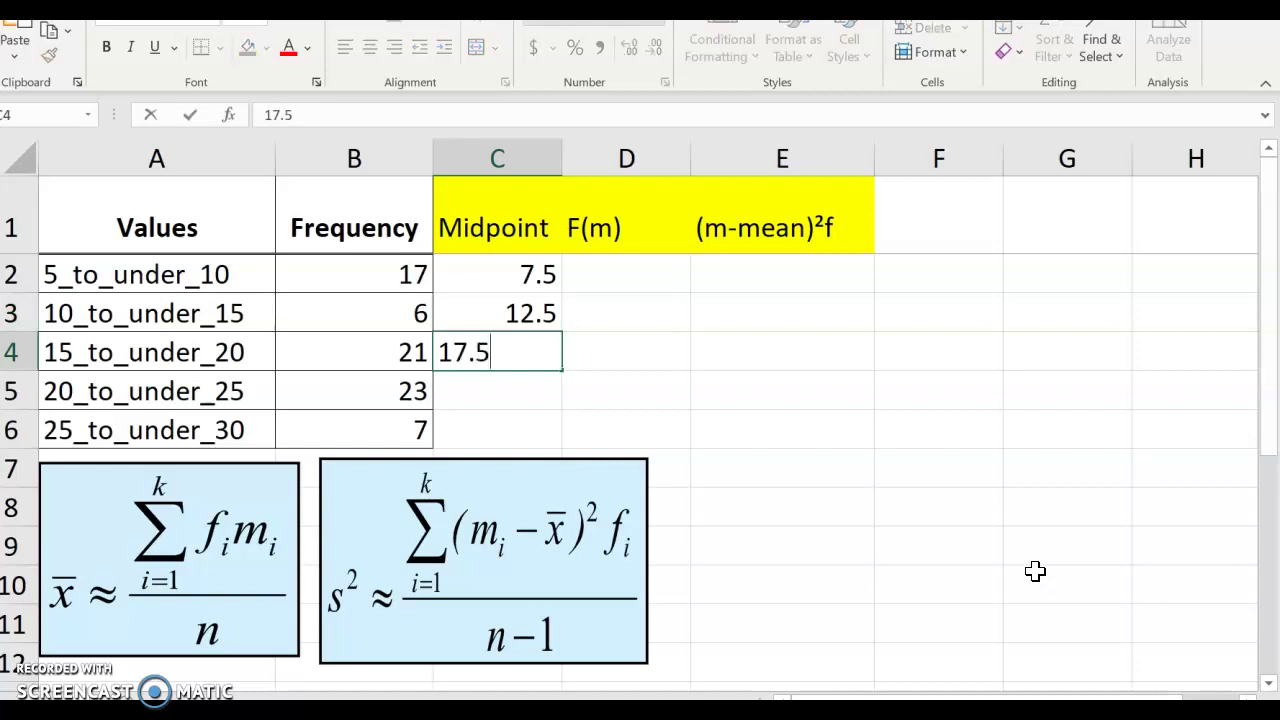
key(Return)
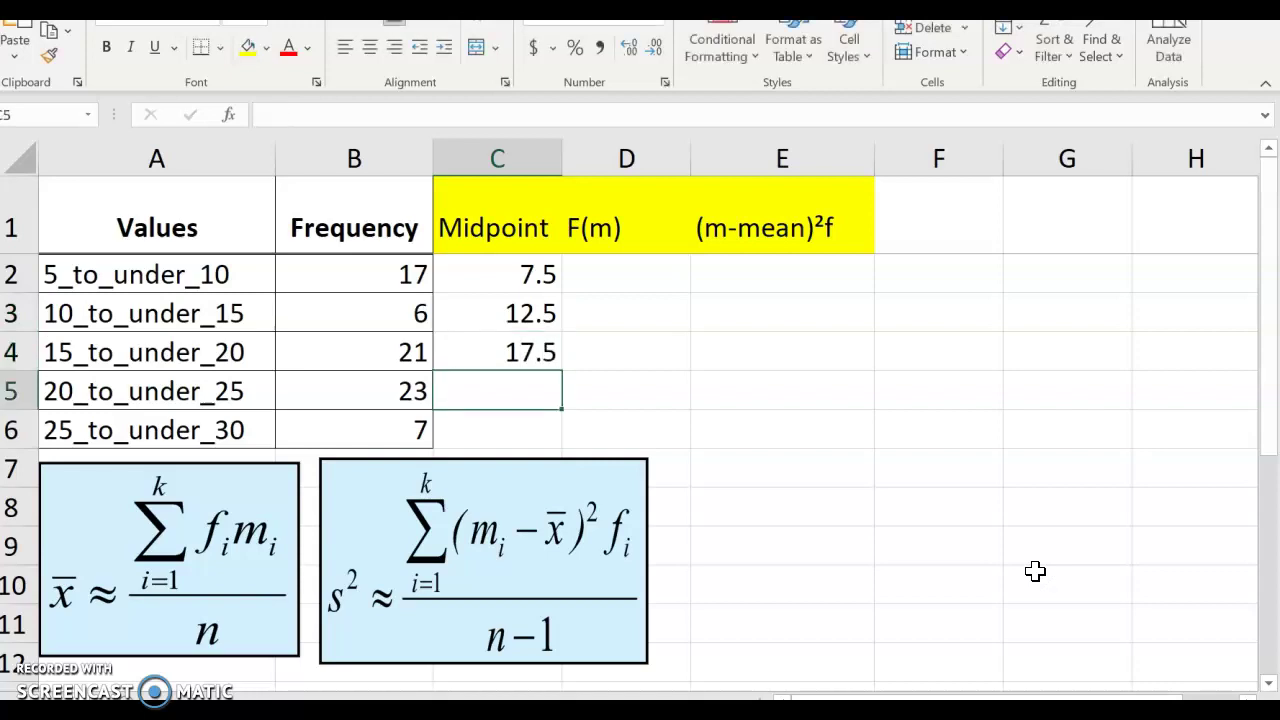
text(22.)
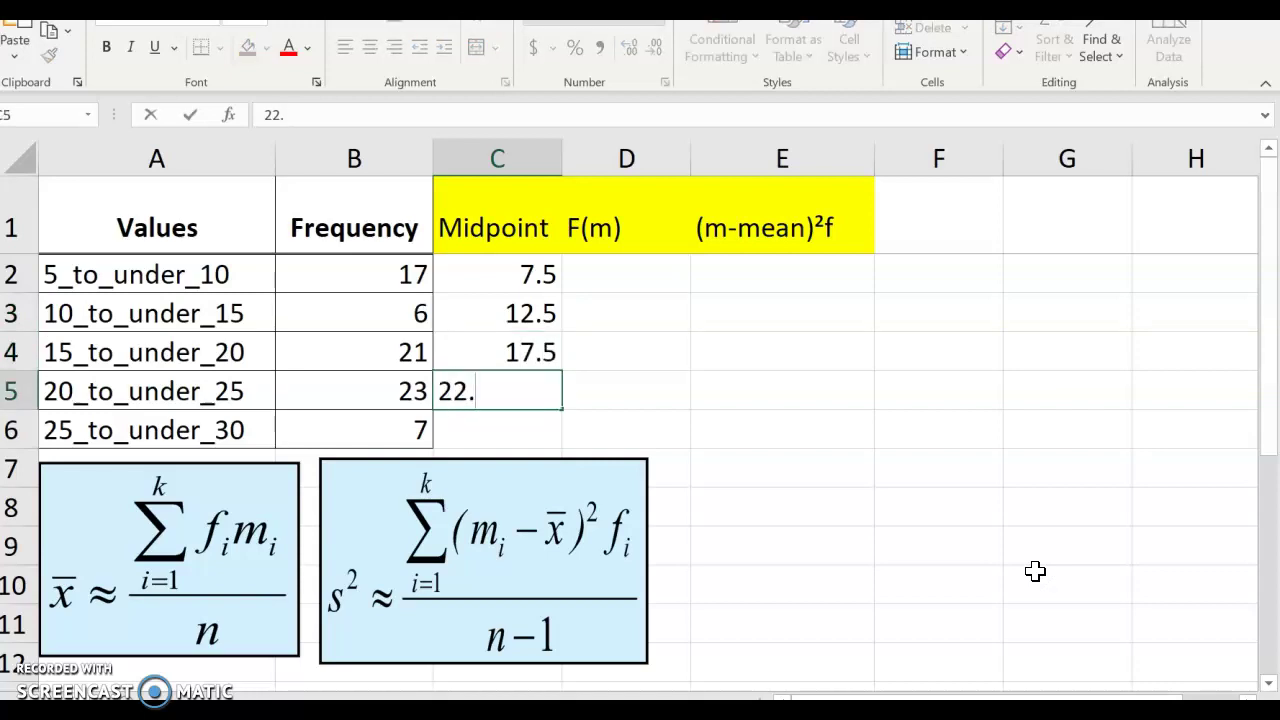
text(5)
key(Return)
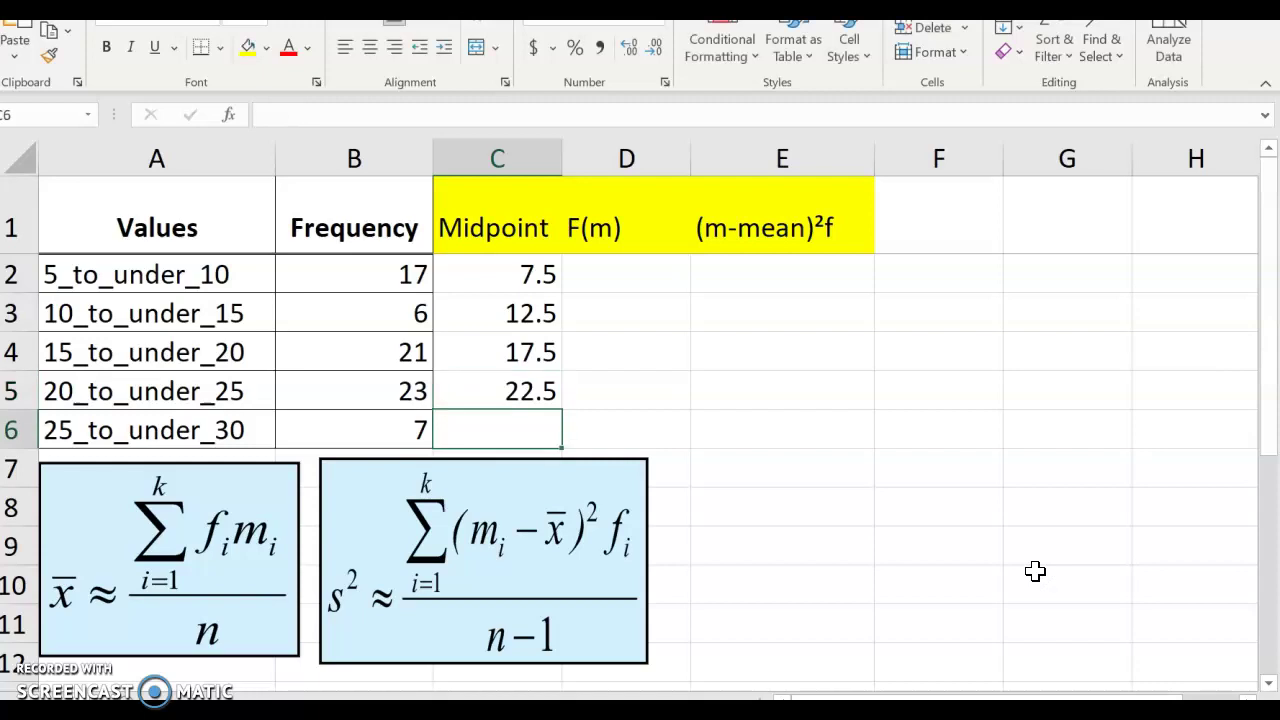
text(27.)
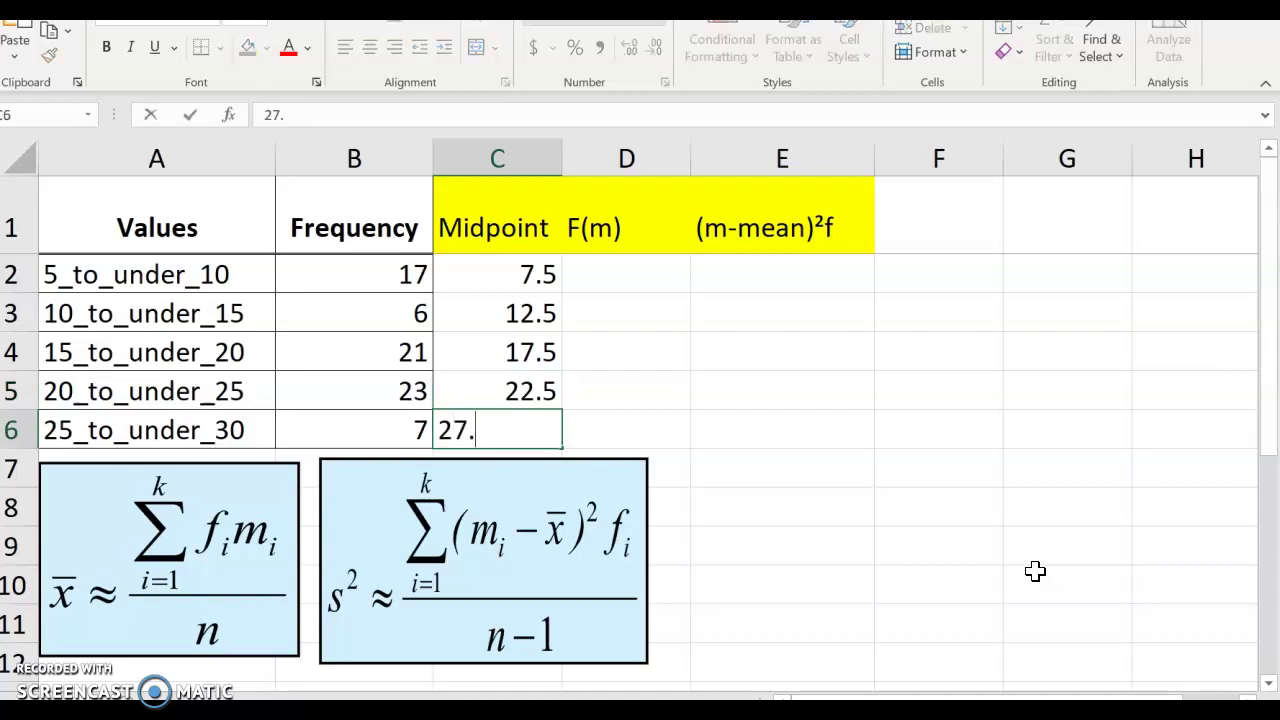
text(5)
key(Return)
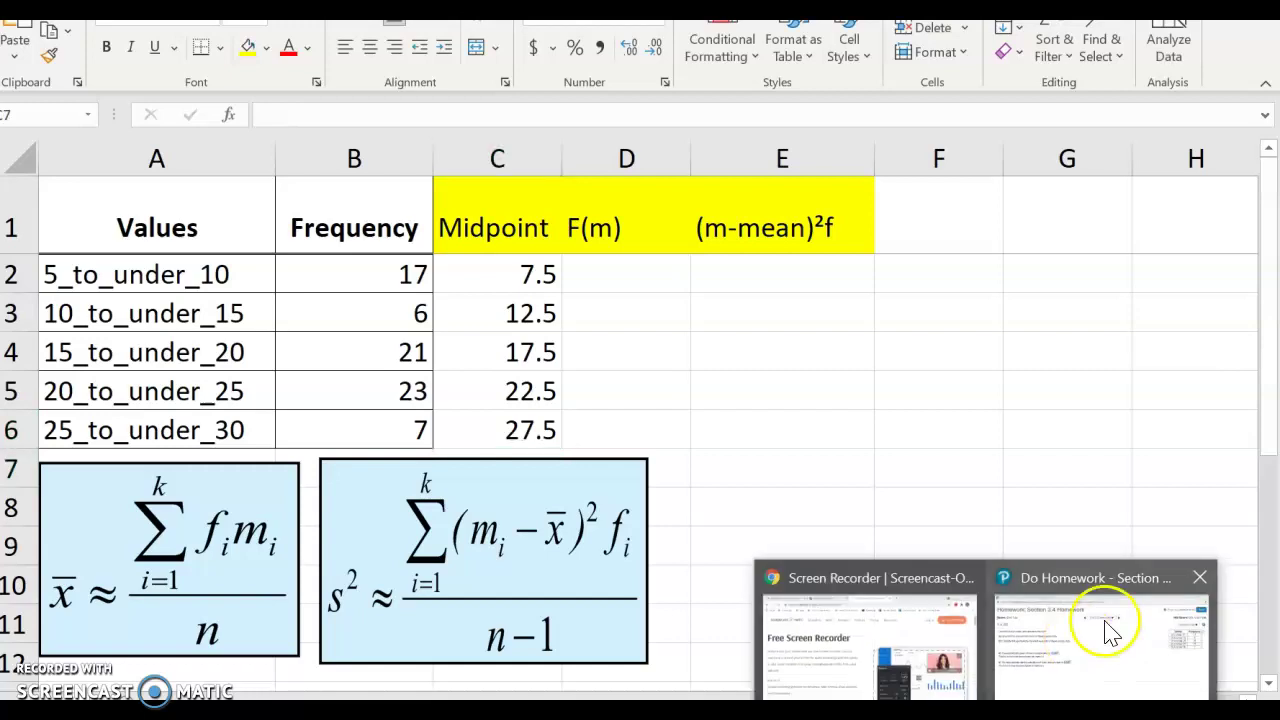
Switch to the homework page, view the question's worked example through its class midpoint table, and return to the Excel workbook
click(1100, 623)
click(1128, 95)
click(1082, 166)
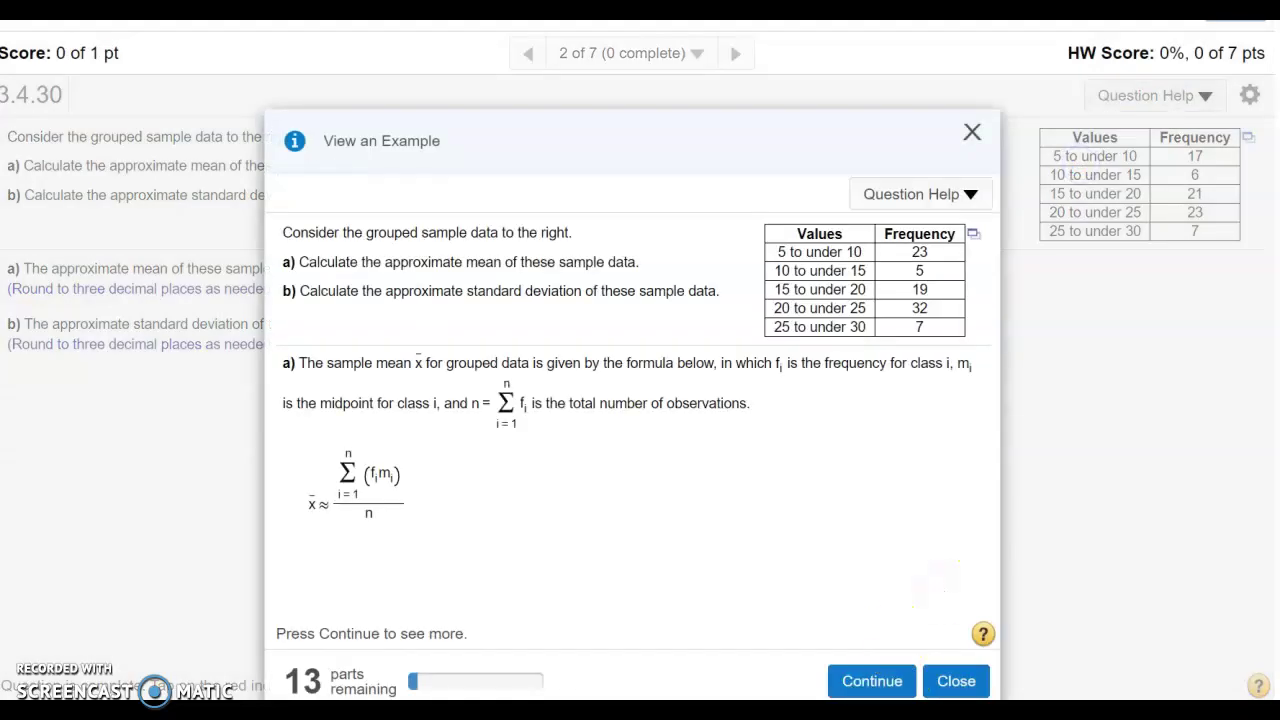
click(873, 681)
click(875, 683)
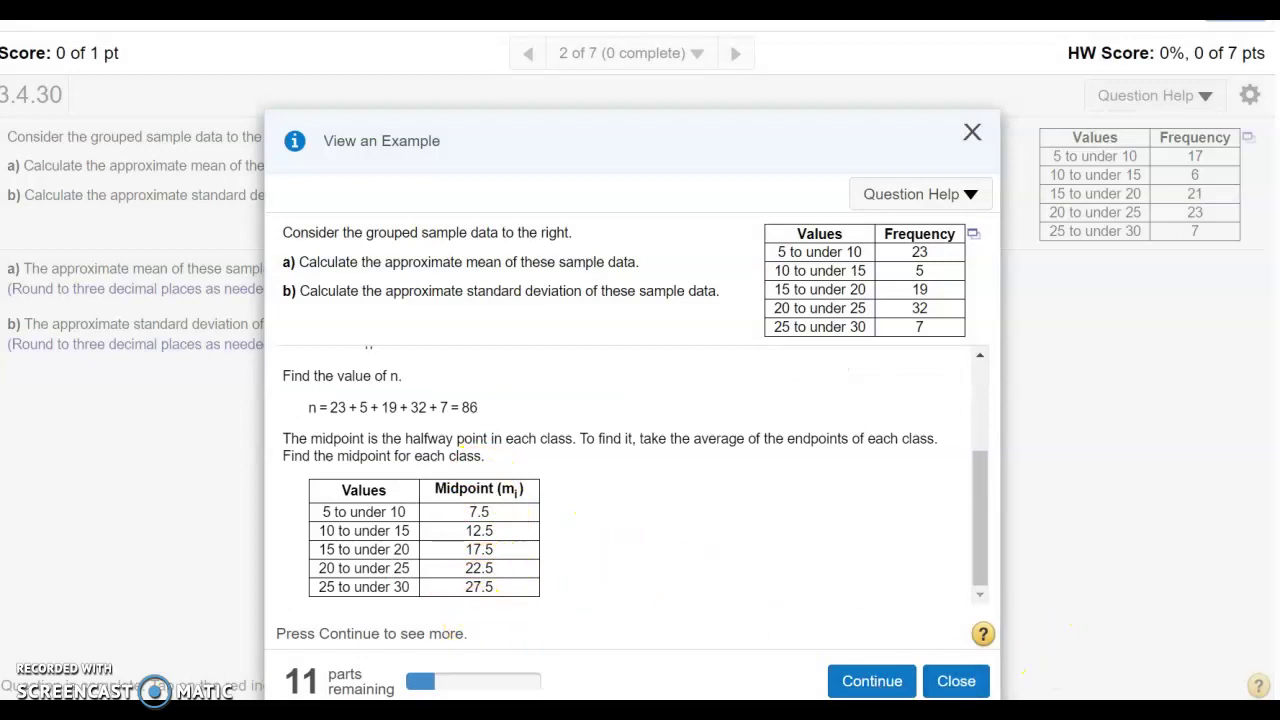
click(1087, 680)
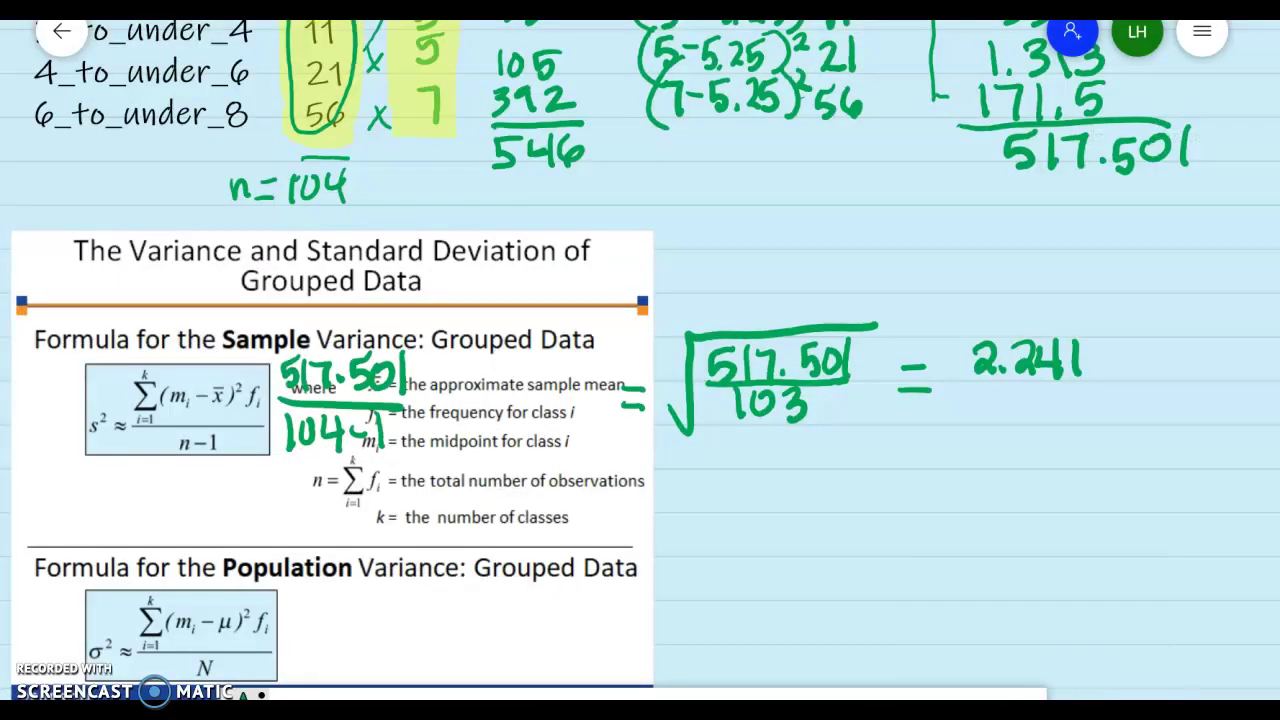
key(alt+Tab)
Move the sample variance formula picture down to about row 12, beneath columns B to D
click(597, 265)
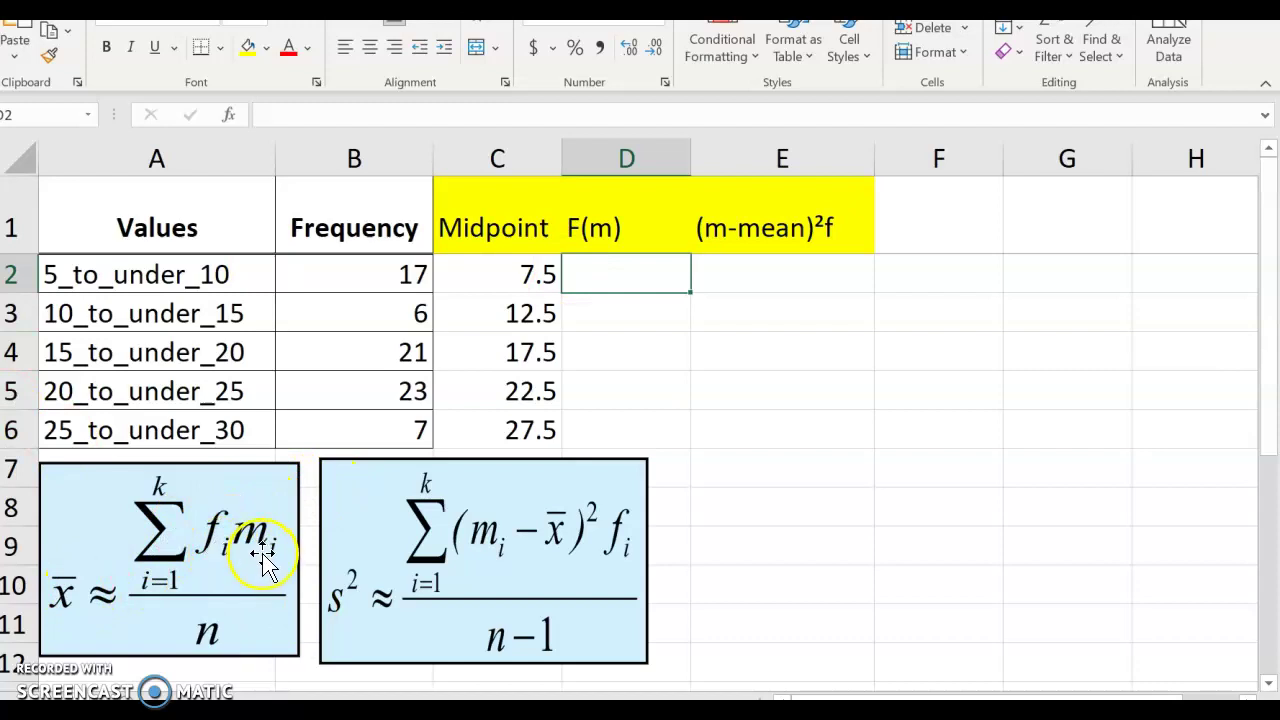
drag(452, 540, 434, 674)
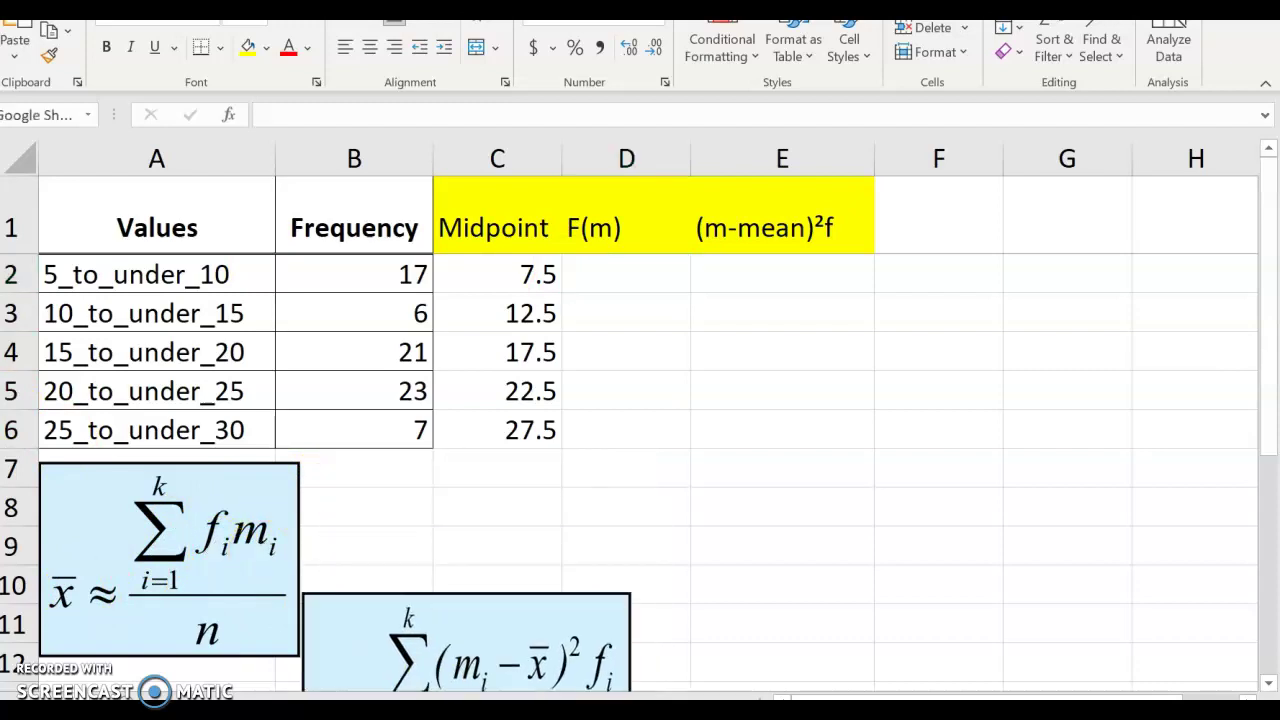
key(Escape)
drag(623, 466, 932, 539)
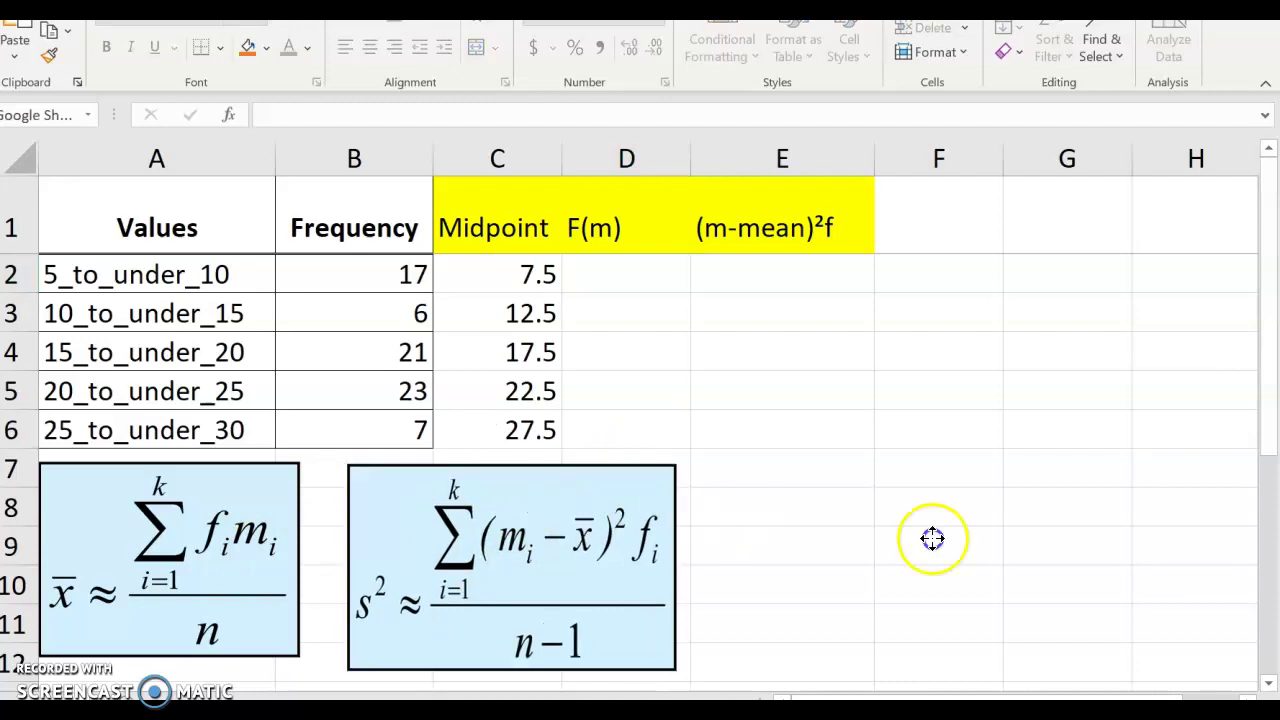
drag(543, 514, 540, 680)
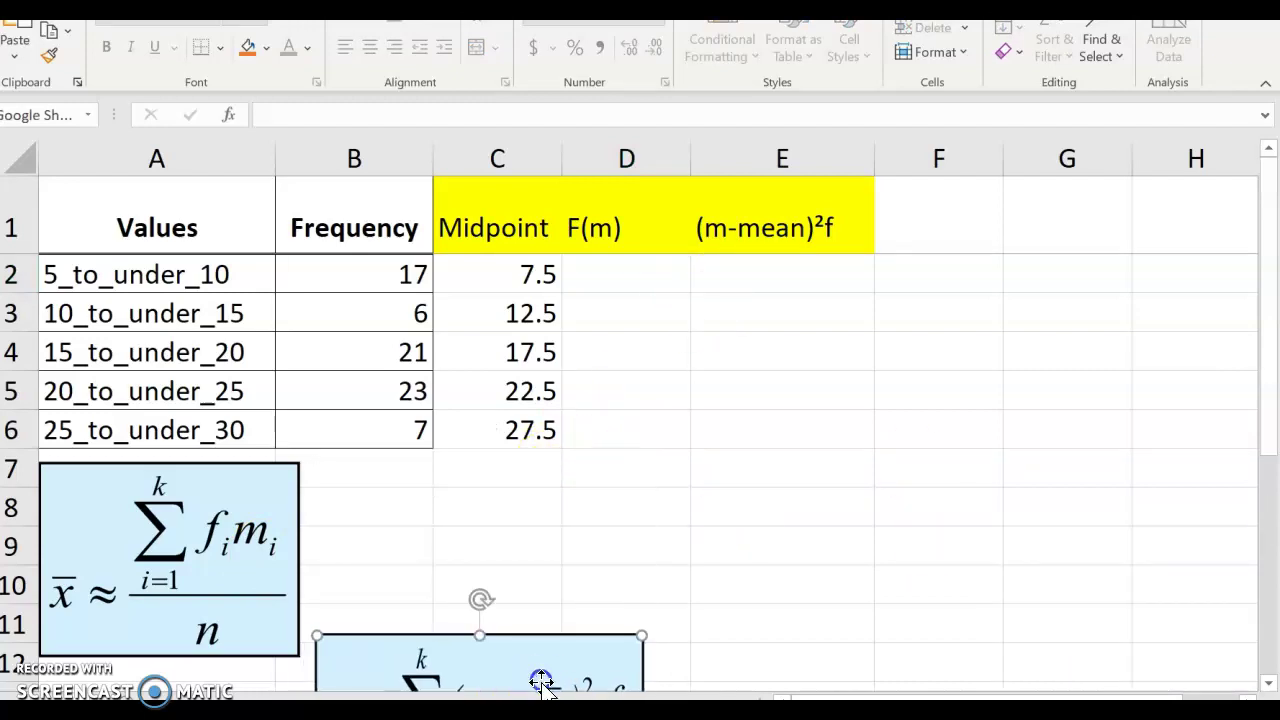
Enter the formula =B2*C2 in D2 to multiply the first class frequency by its midpoint, and review its cell references
click(640, 288)
text(=)
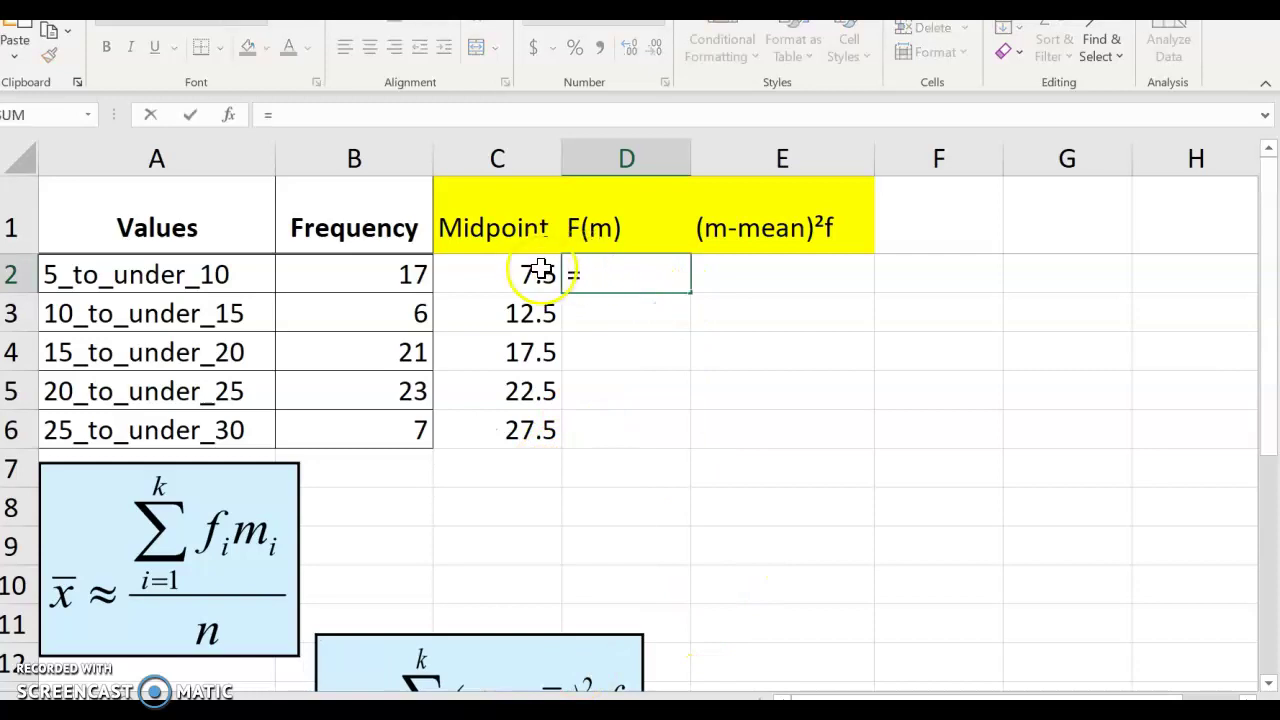
click(361, 281)
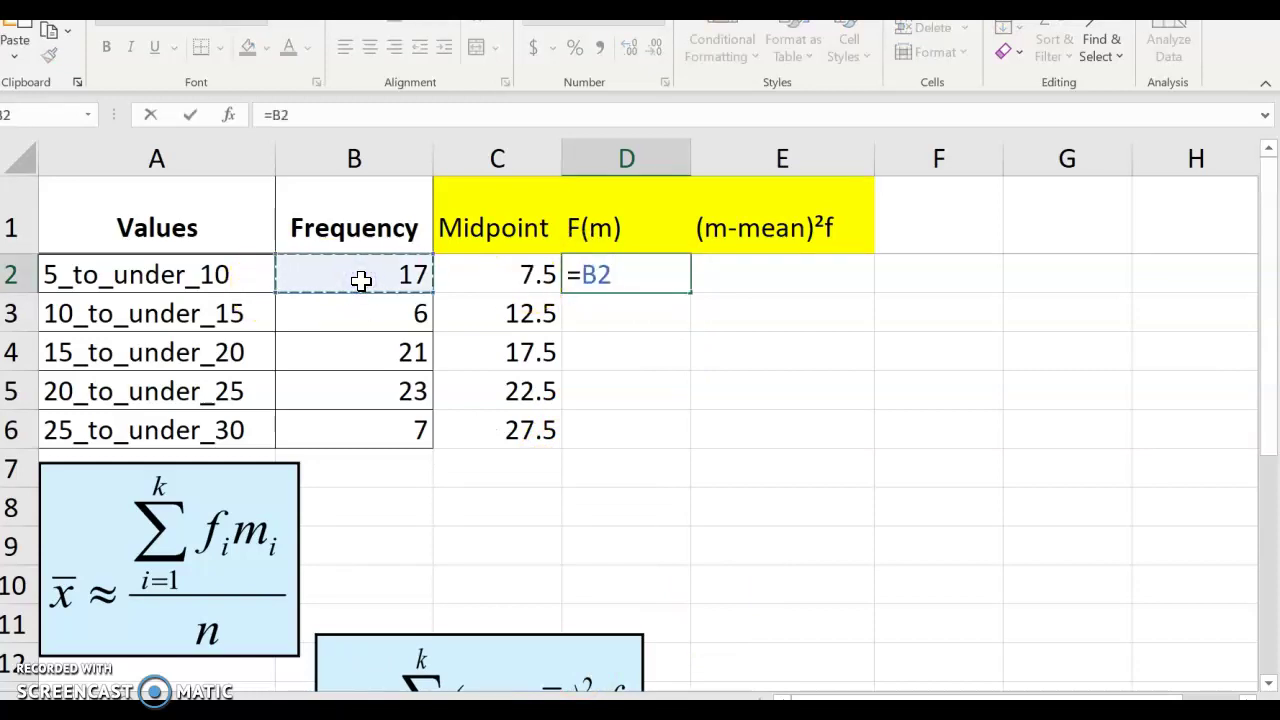
text(*)
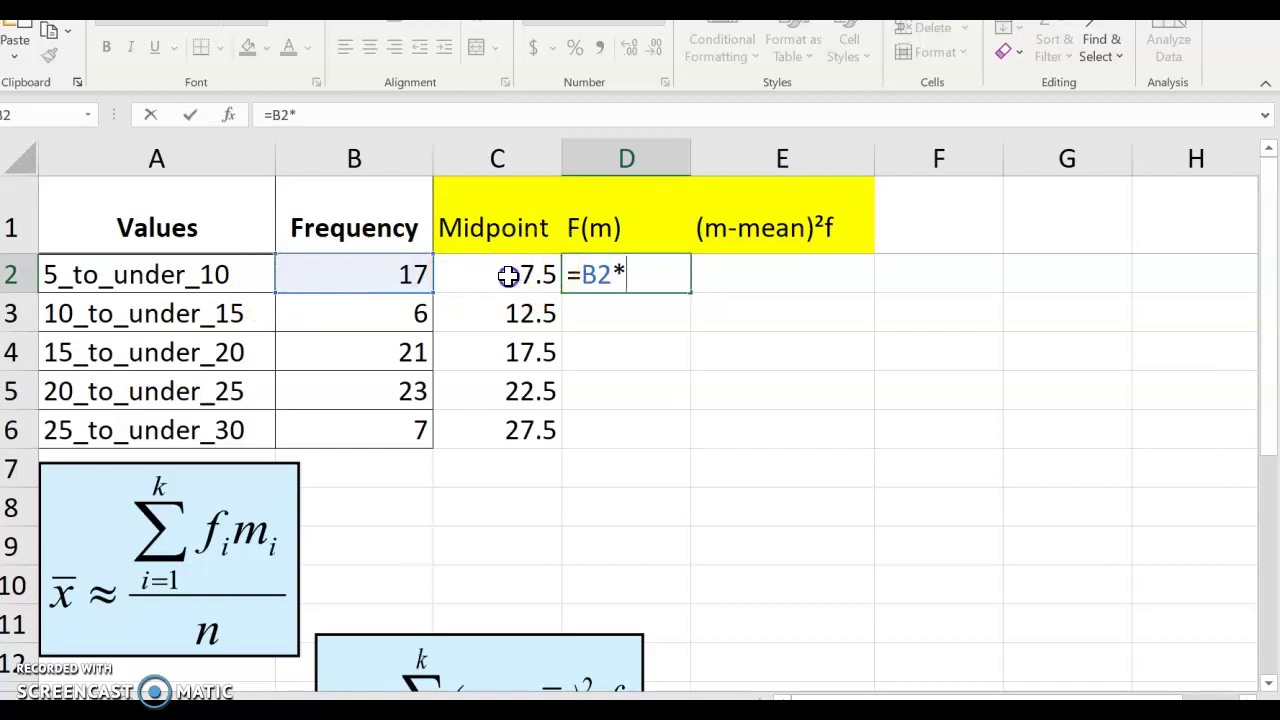
click(507, 276)
key(Return)
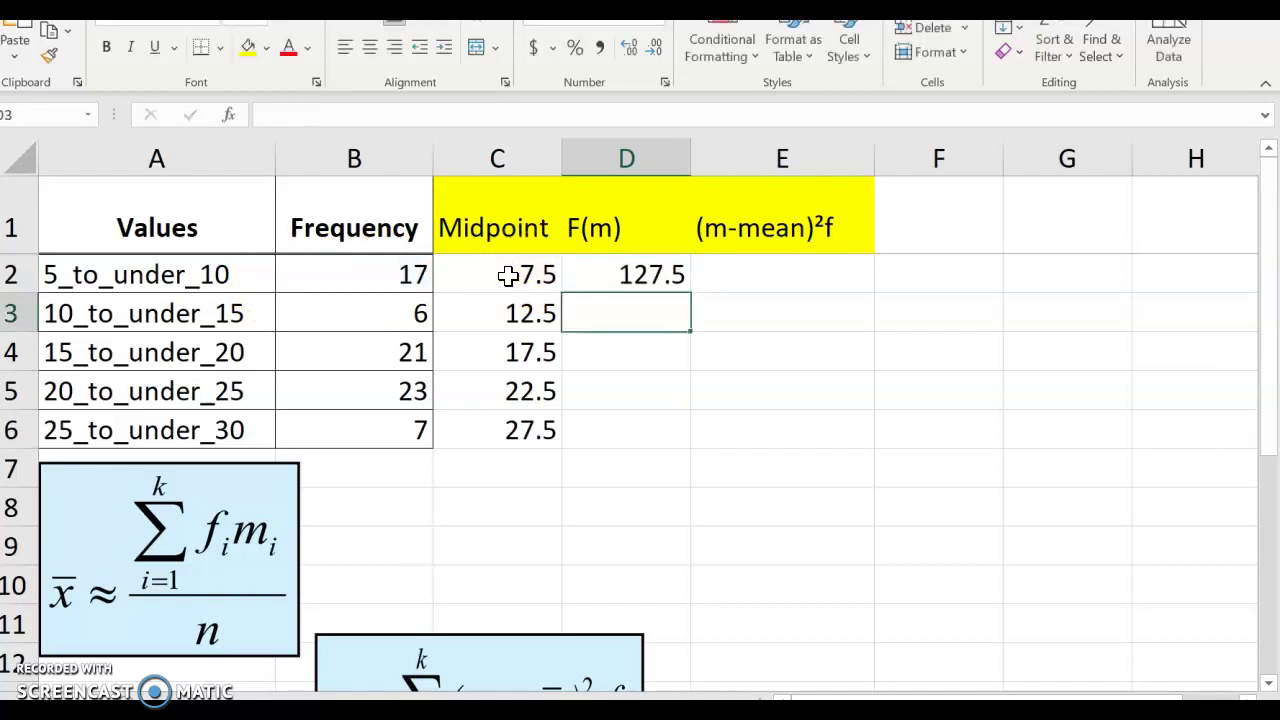
double_click(611, 275)
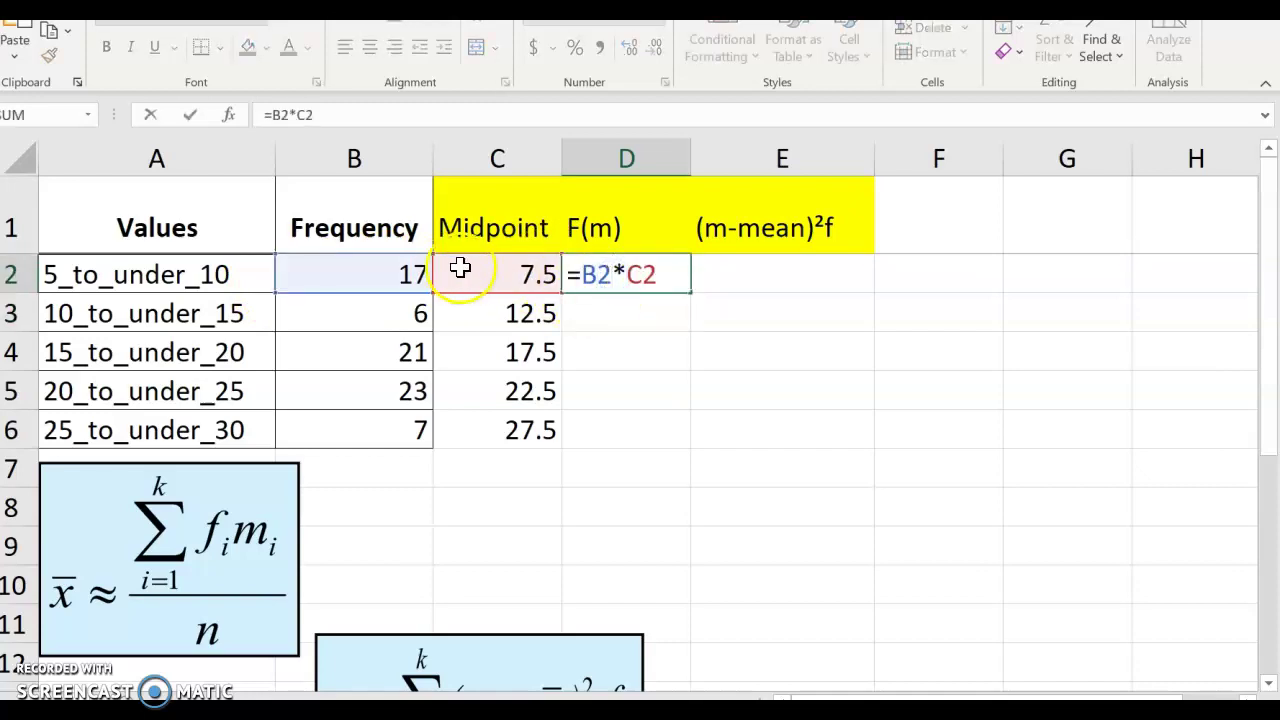
key(Return)
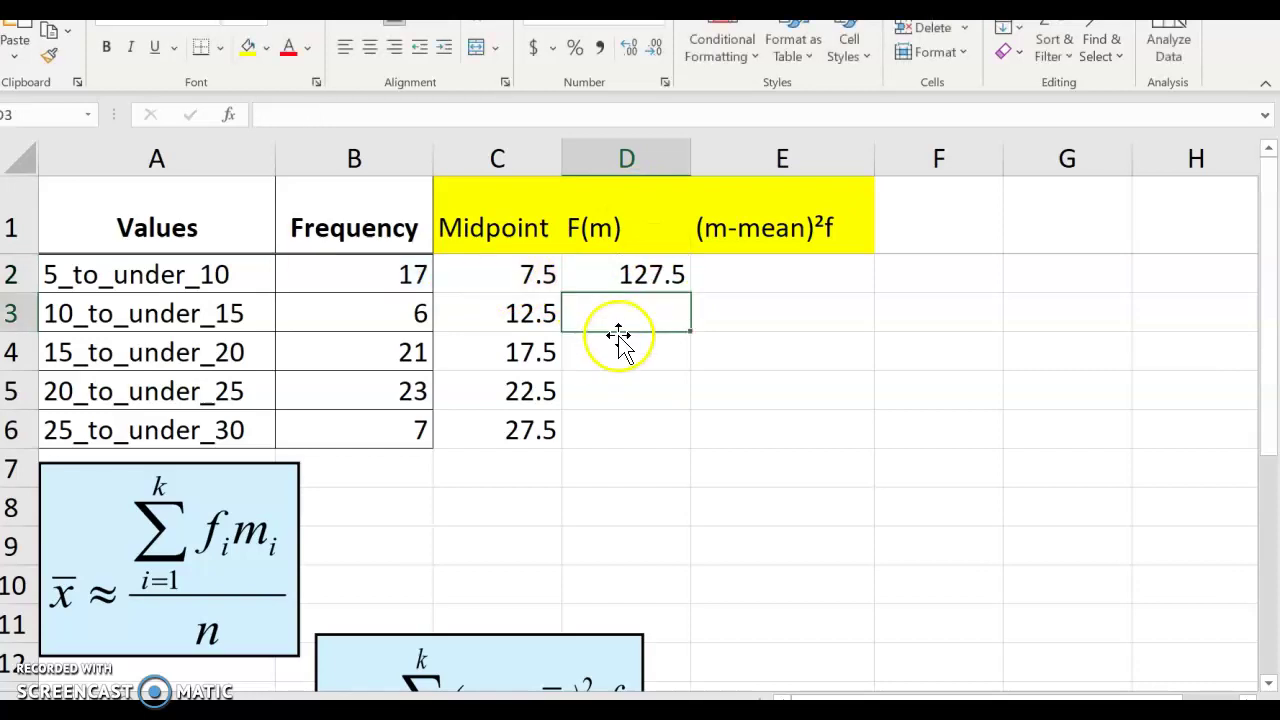
Fill the D2 formula down to D6 and format the F(m) values with one decimal place
click(605, 272)
drag(689, 291, 680, 437)
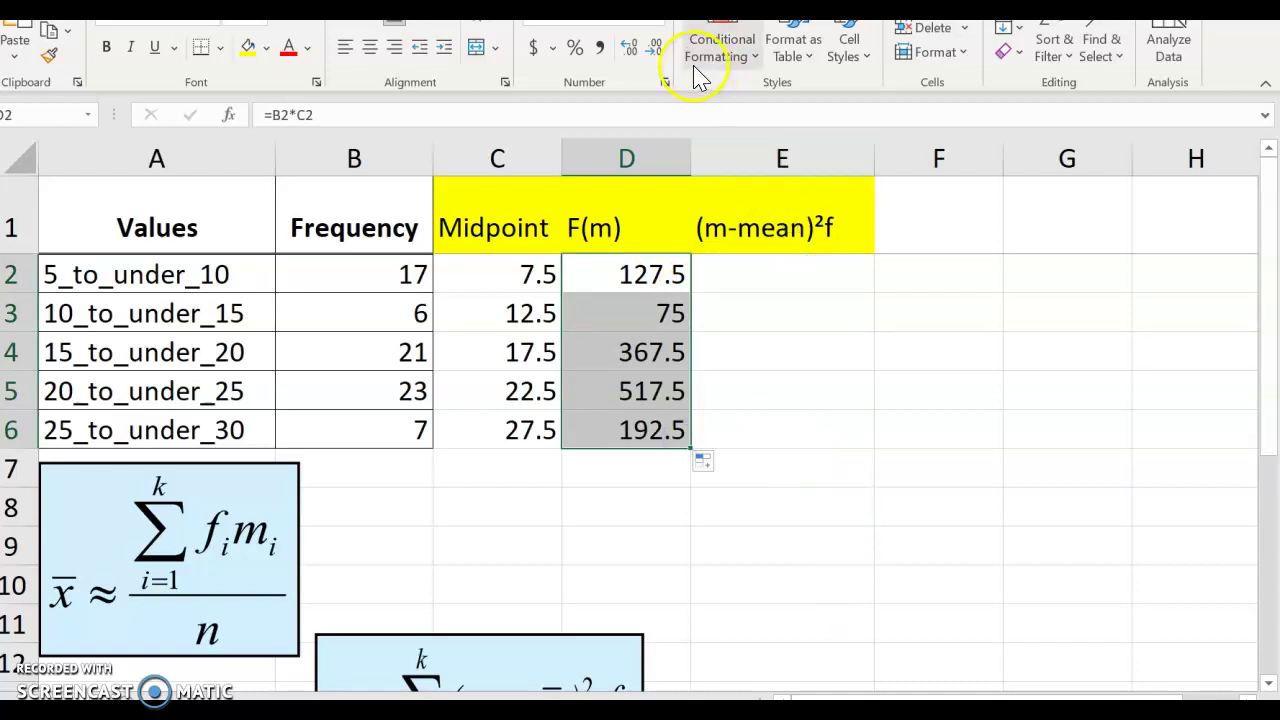
click(653, 48)
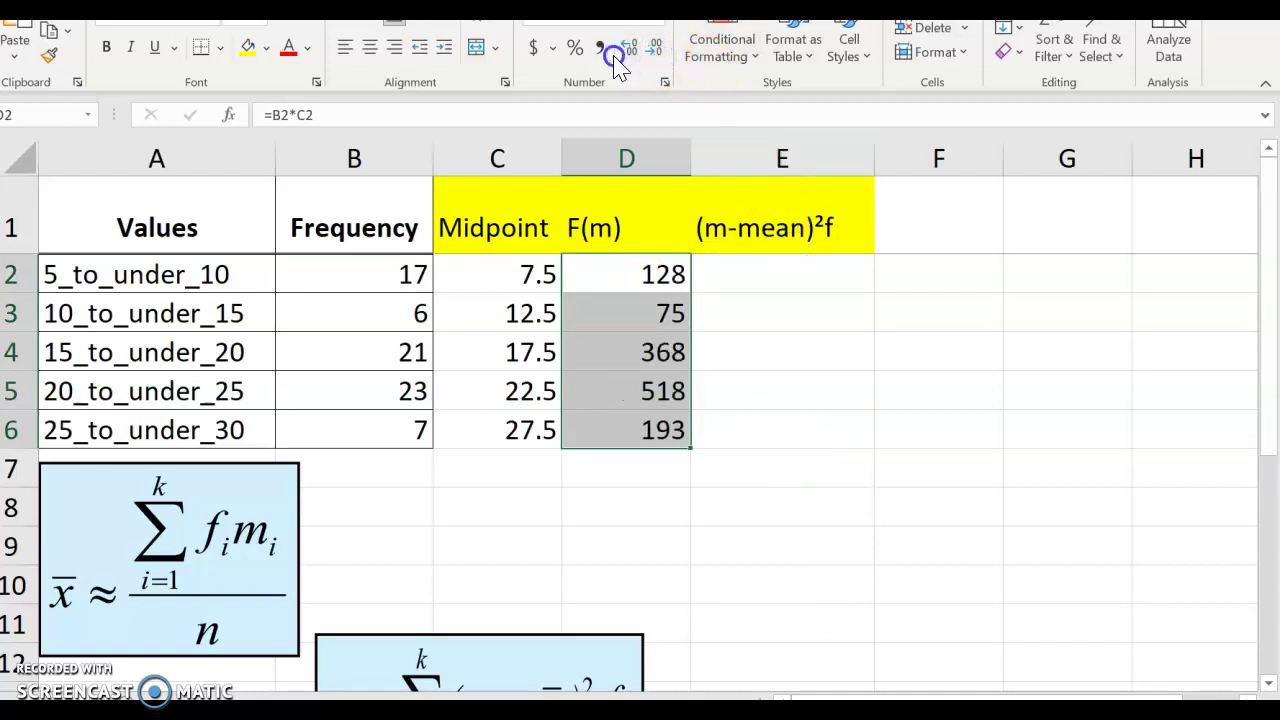
click(626, 49)
click(626, 49)
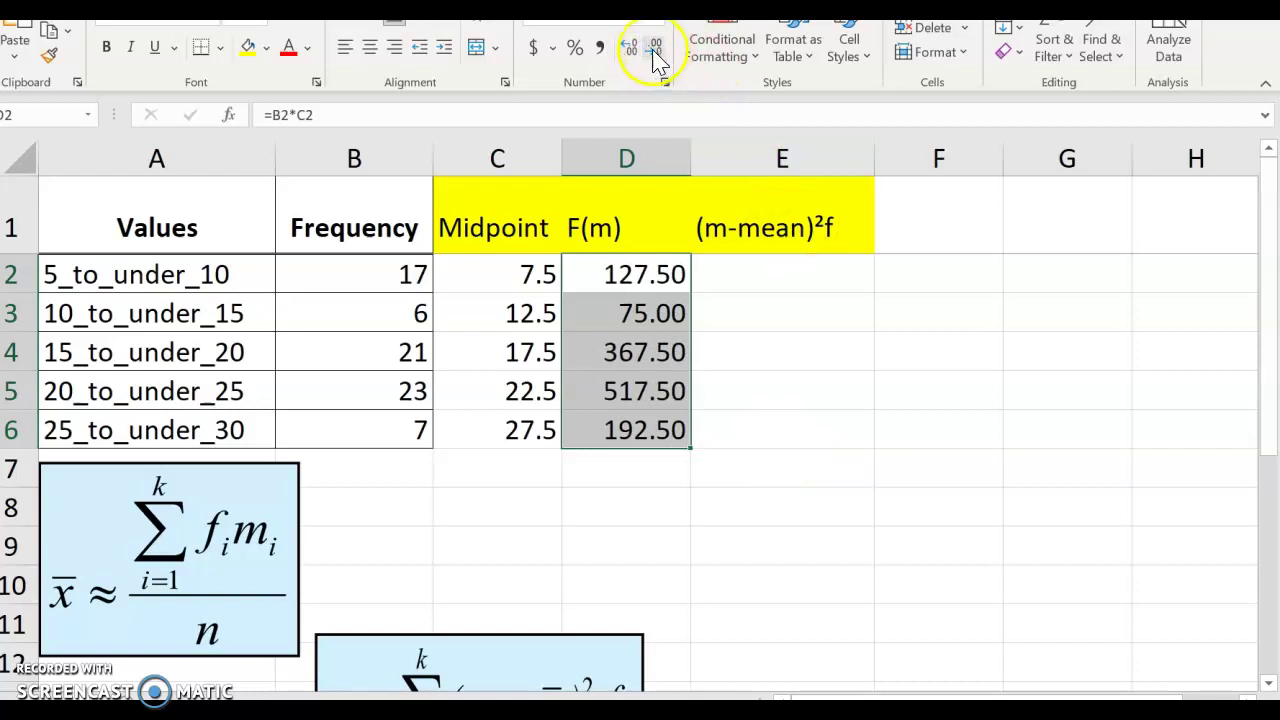
click(655, 52)
Total the F(m) column in D7 with the formula =sum(D2:D6)
click(627, 456)
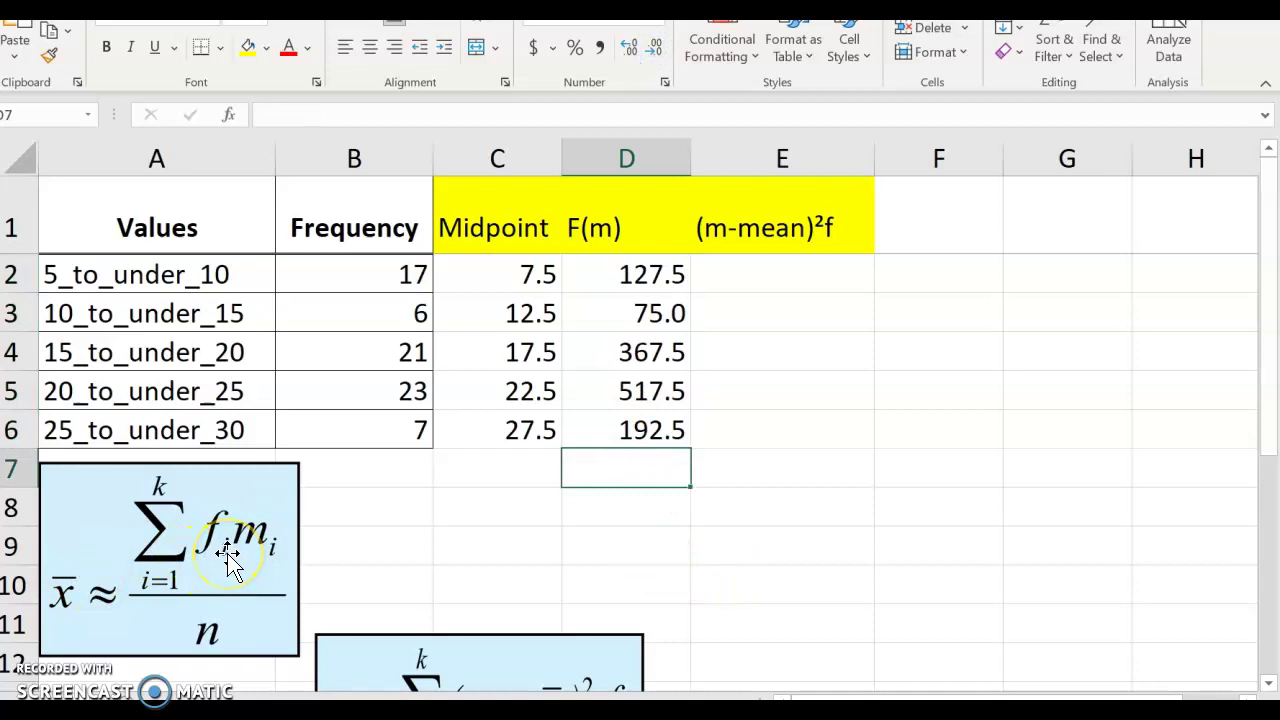
text(=sum()
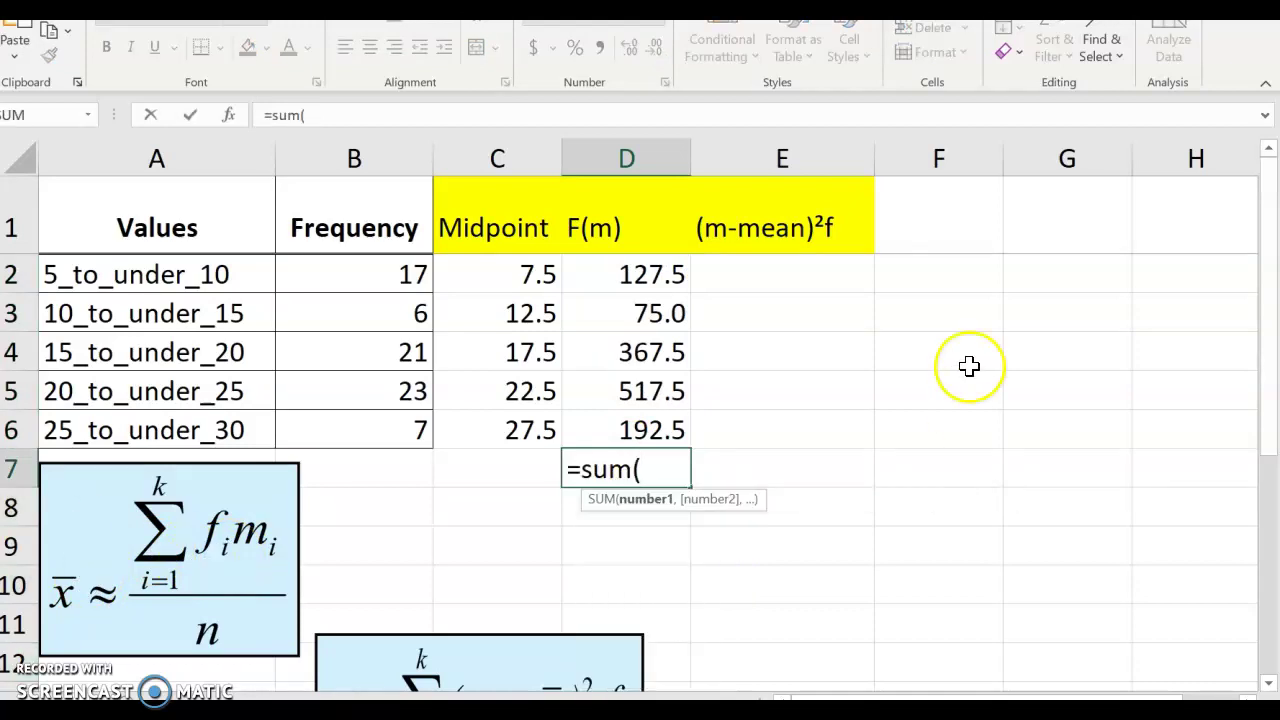
click(626, 276)
drag(621, 337, 627, 433)
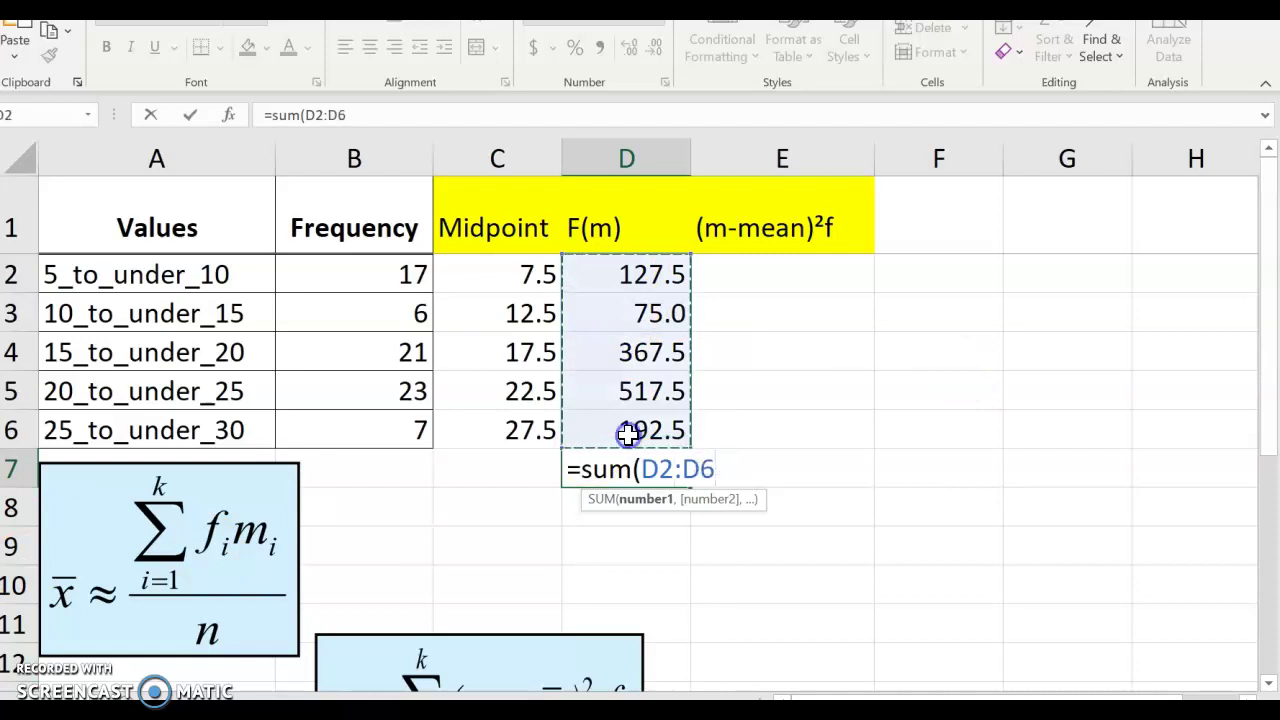
text())
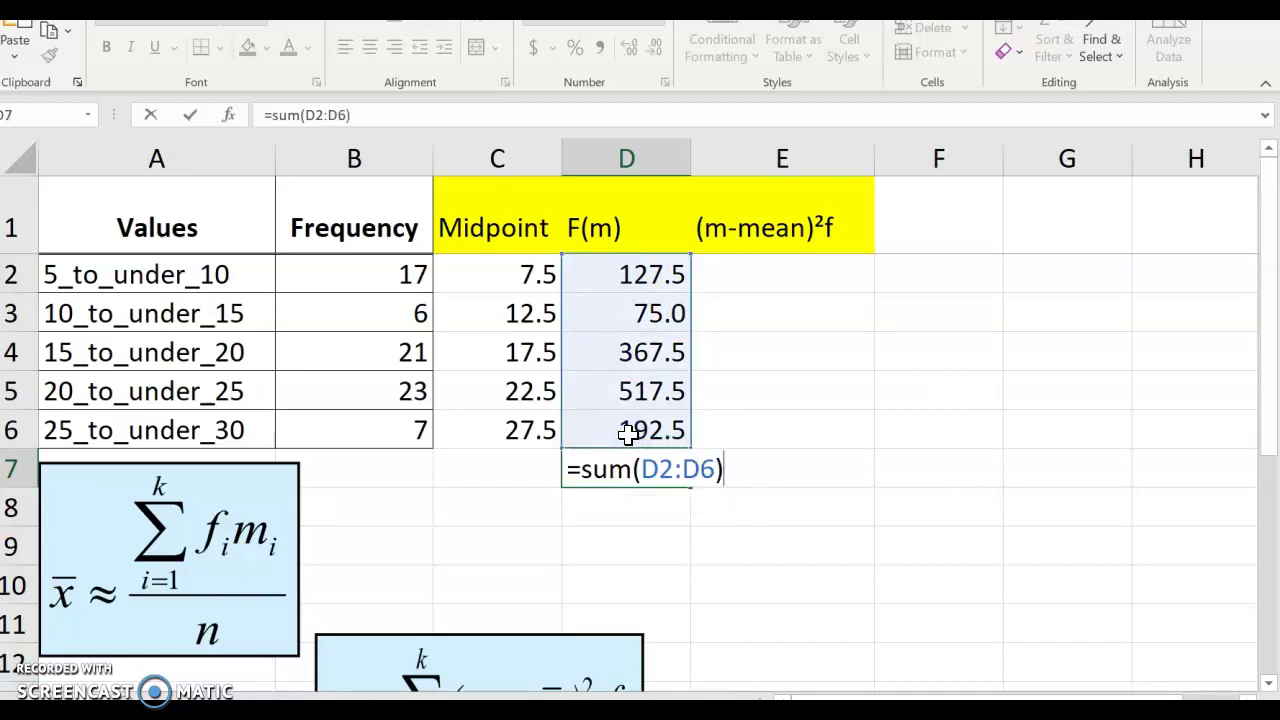
key(Return)
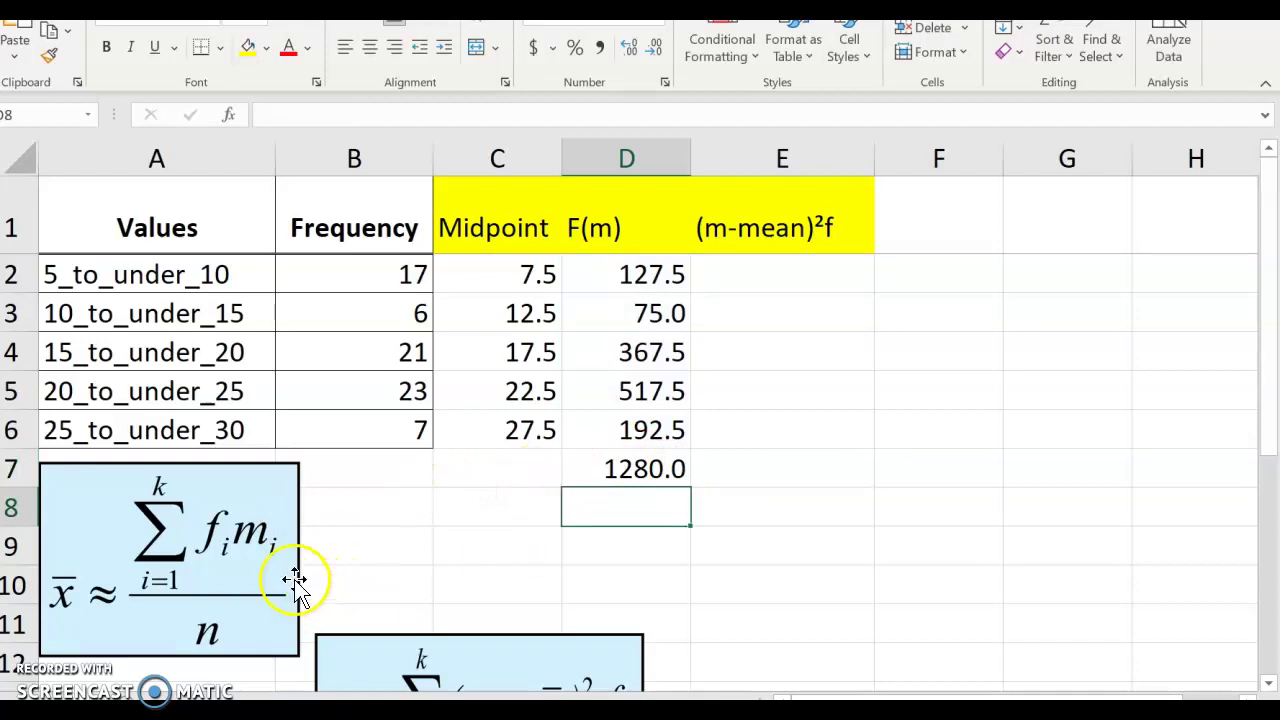
Total the frequencies in B7 with the formula =SUM(B2:B6) and give the cell a yellow fill
click(377, 469)
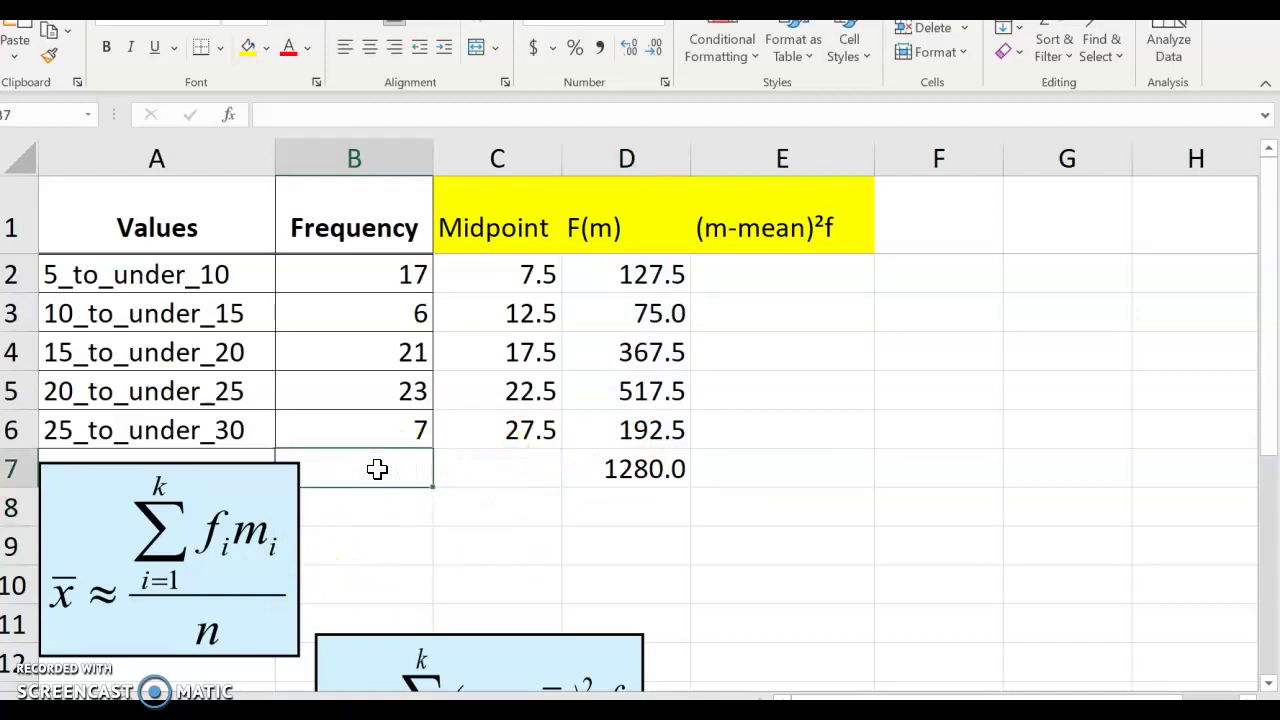
text(=sum)
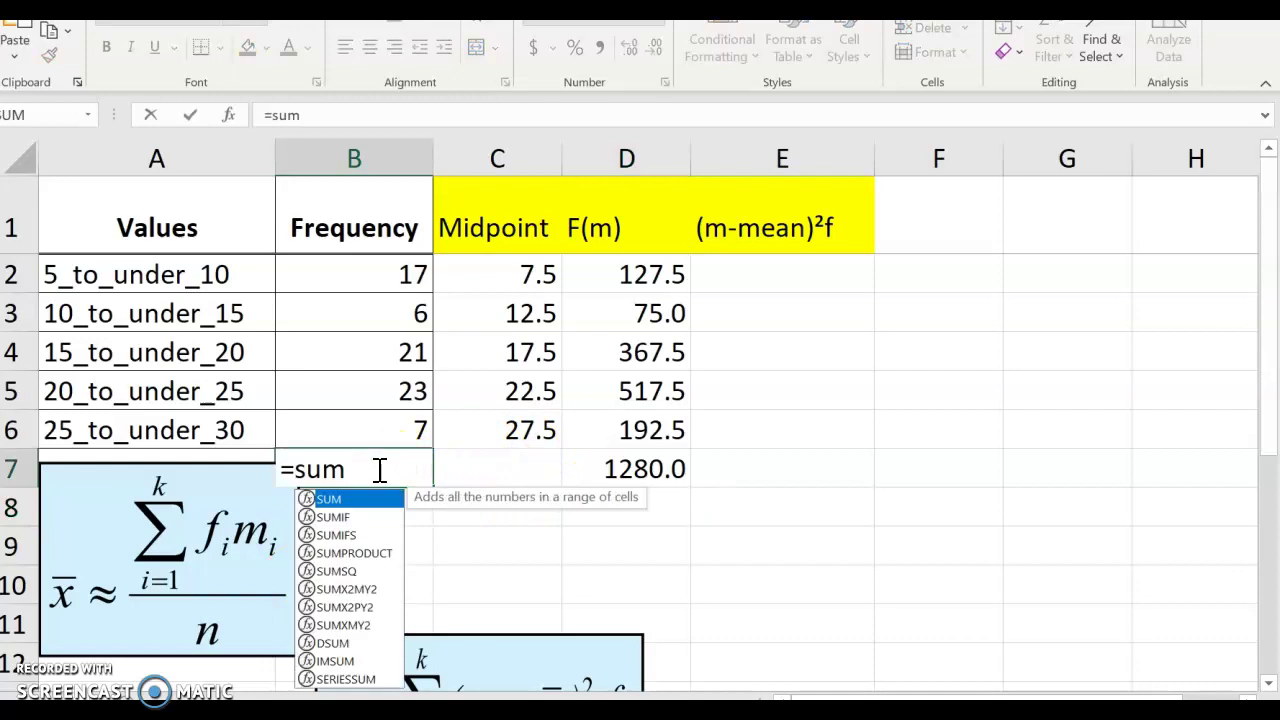
text(()
drag(380, 280, 386, 429)
key(Return)
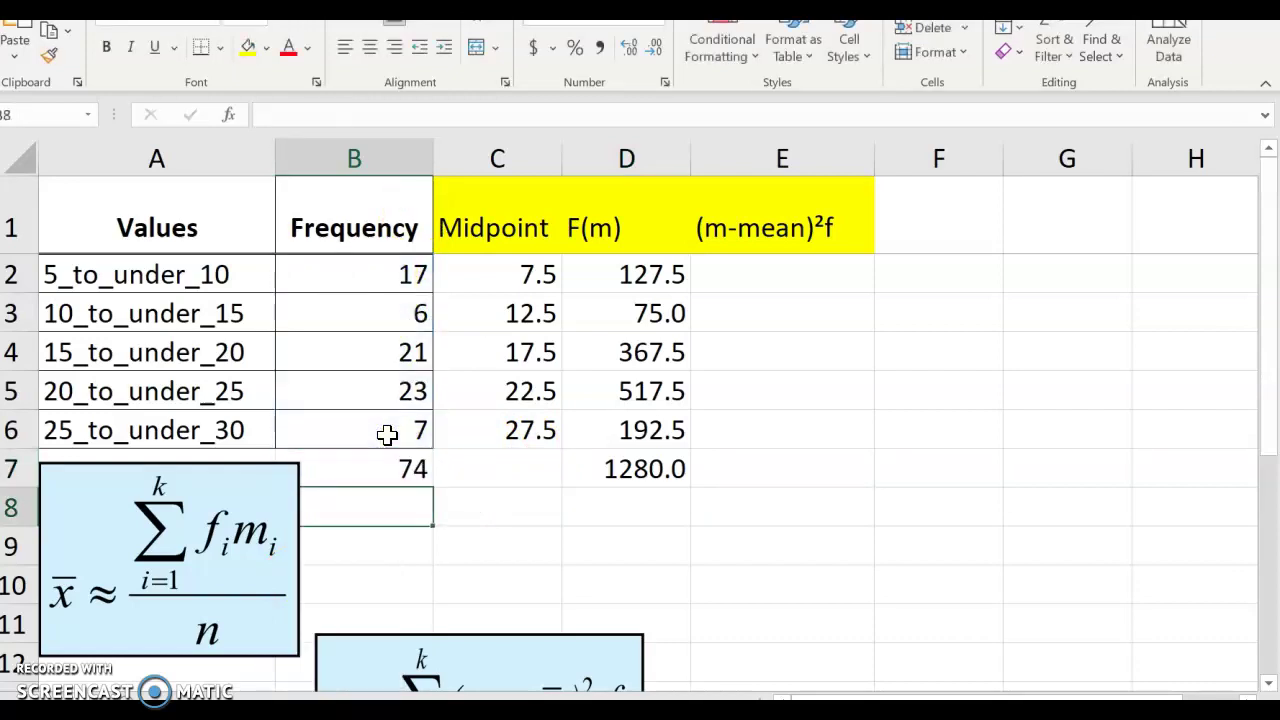
click(396, 462)
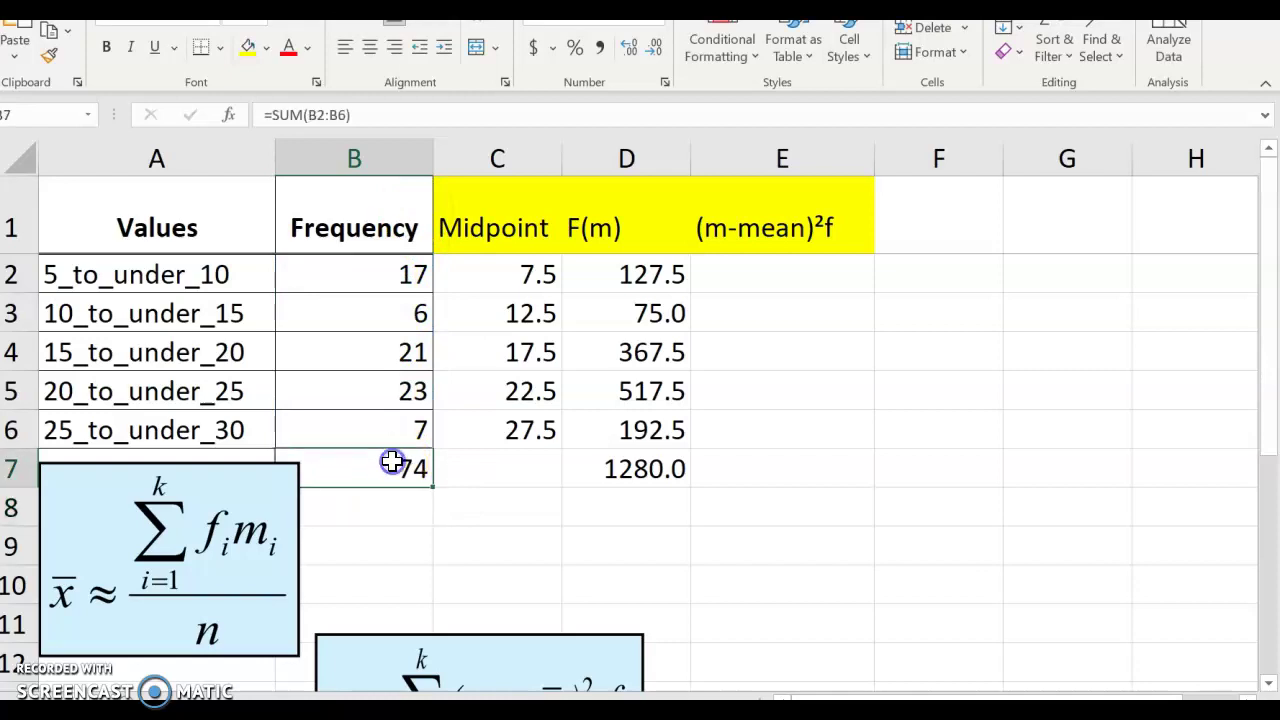
click(256, 45)
click(669, 546)
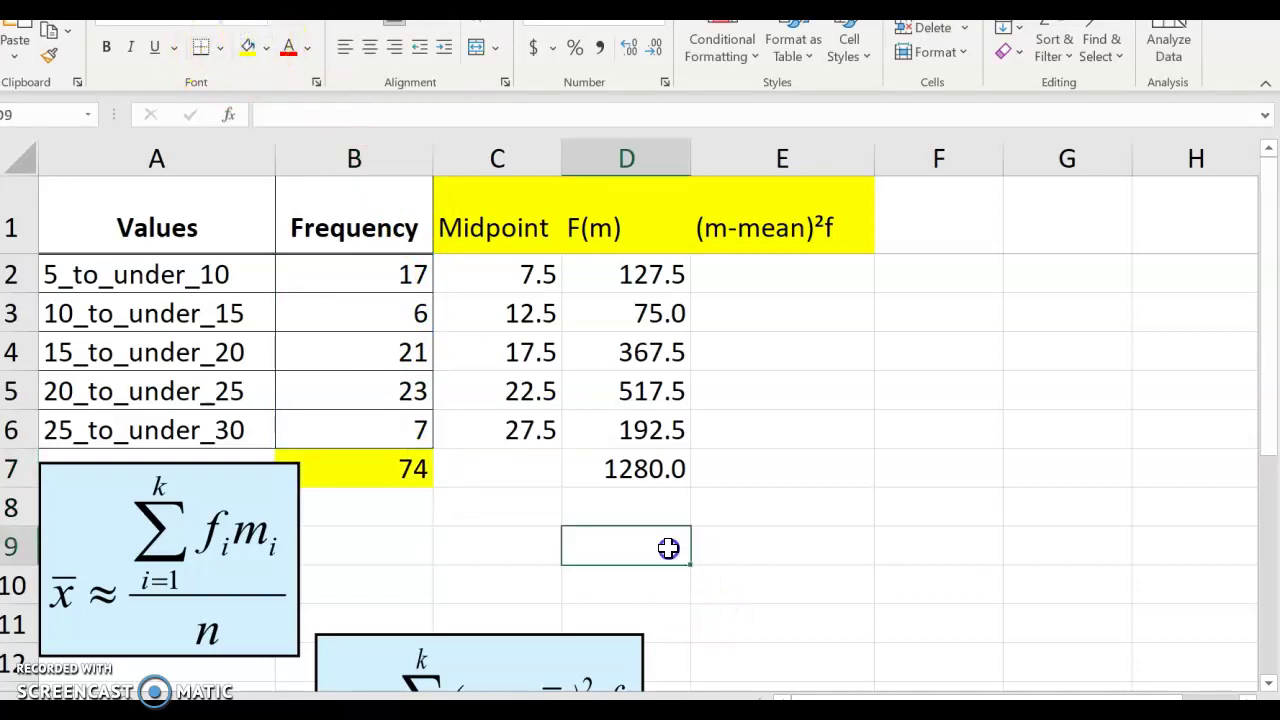
Enter the label "mean" in B9 and align it to the right of the cell
click(384, 538)
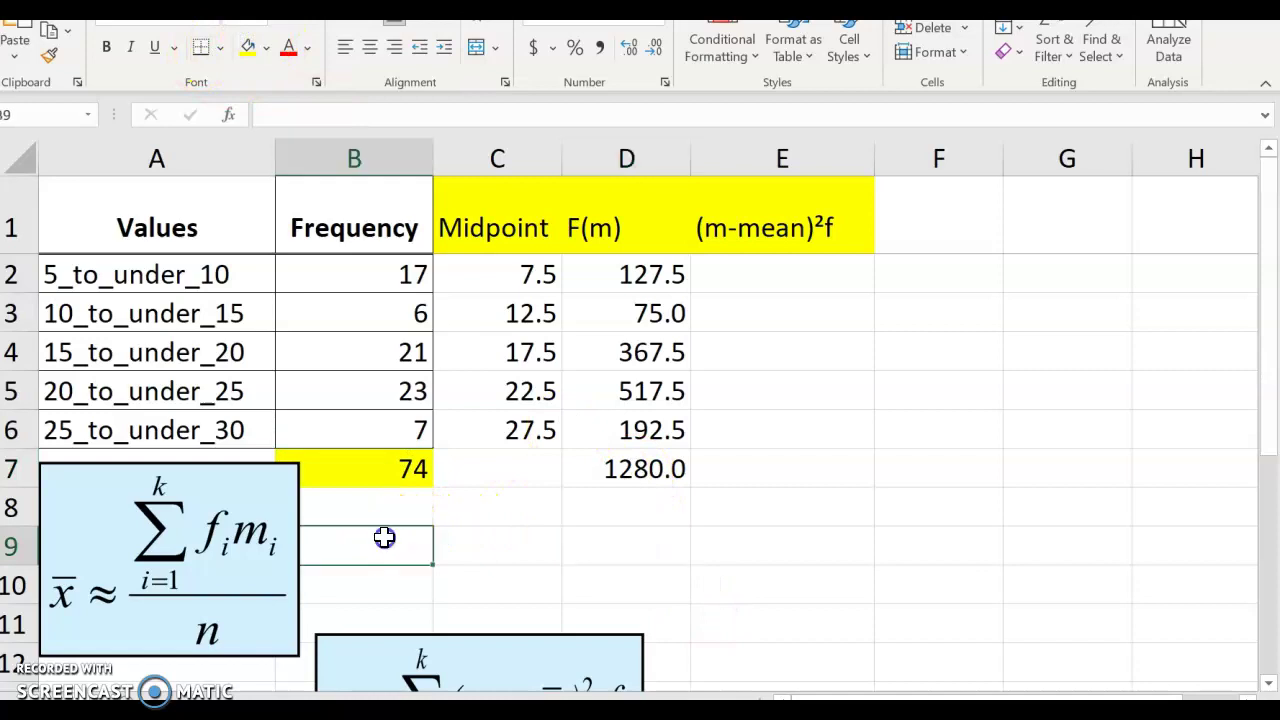
text(m)
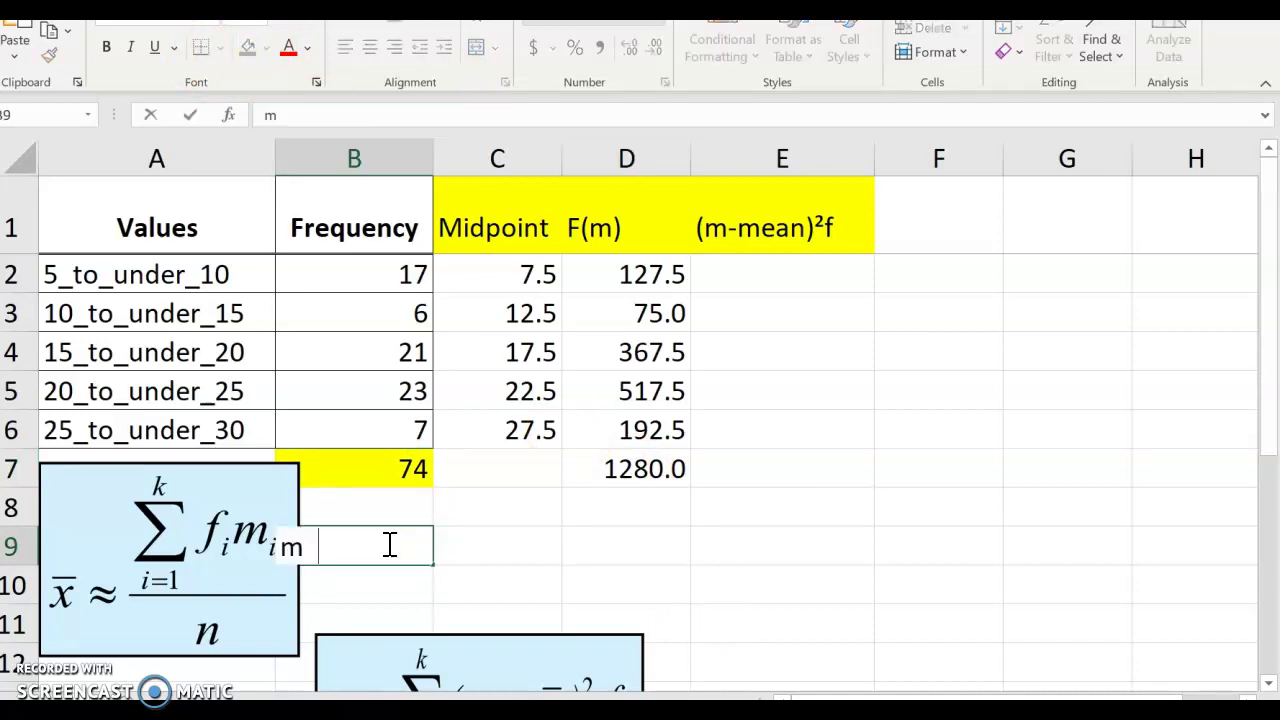
text(ean)
click(540, 540)
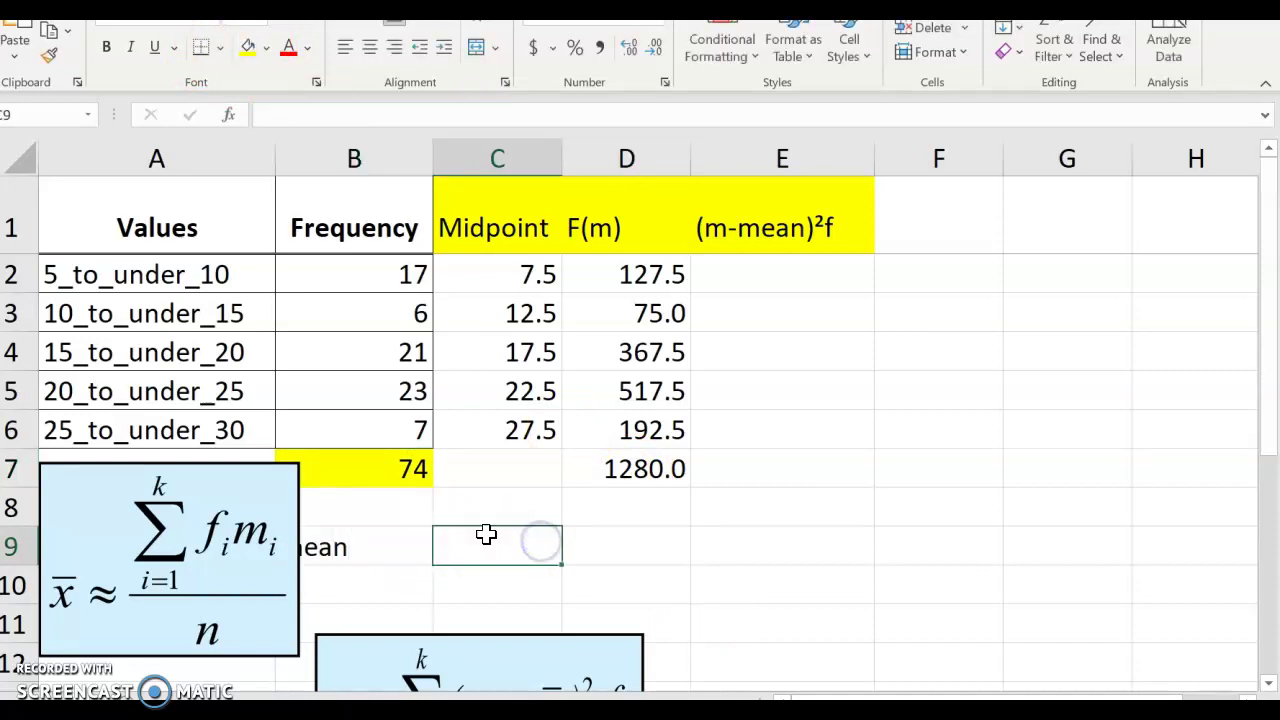
click(377, 531)
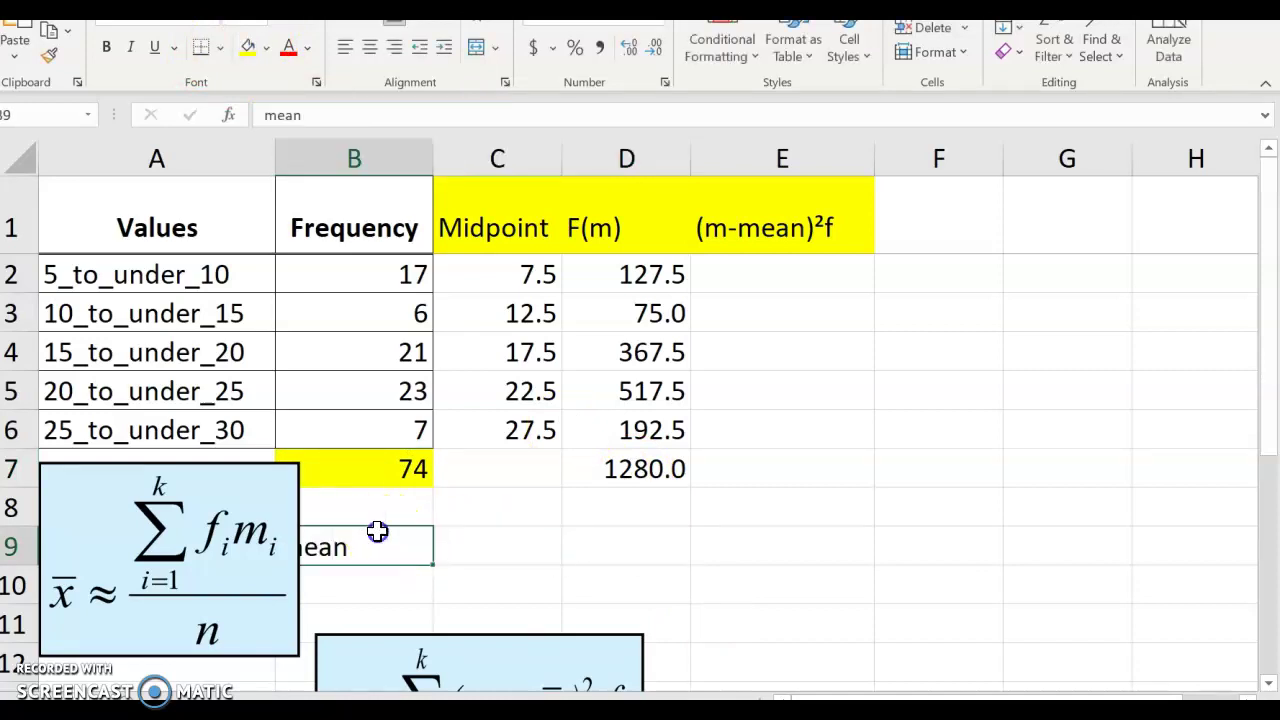
click(394, 48)
Calculate the approximate mean in C9 with the formula =D7/B7
click(480, 551)
text(=)
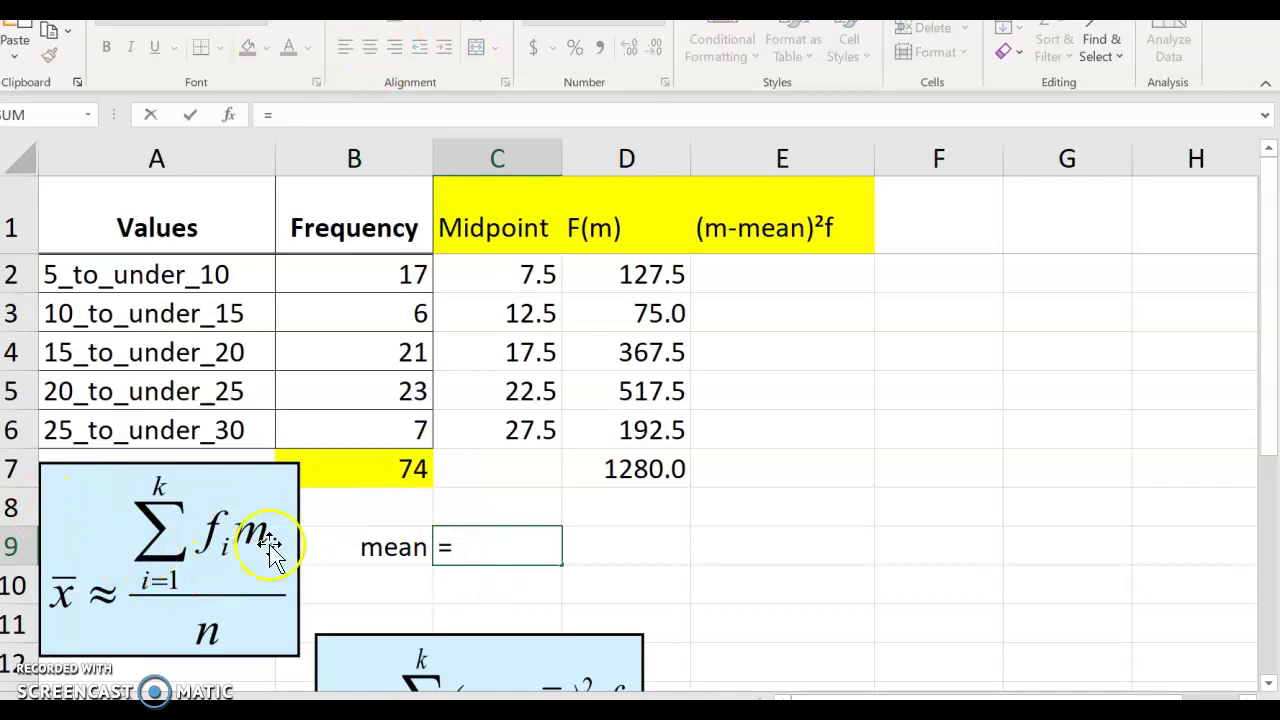
click(650, 472)
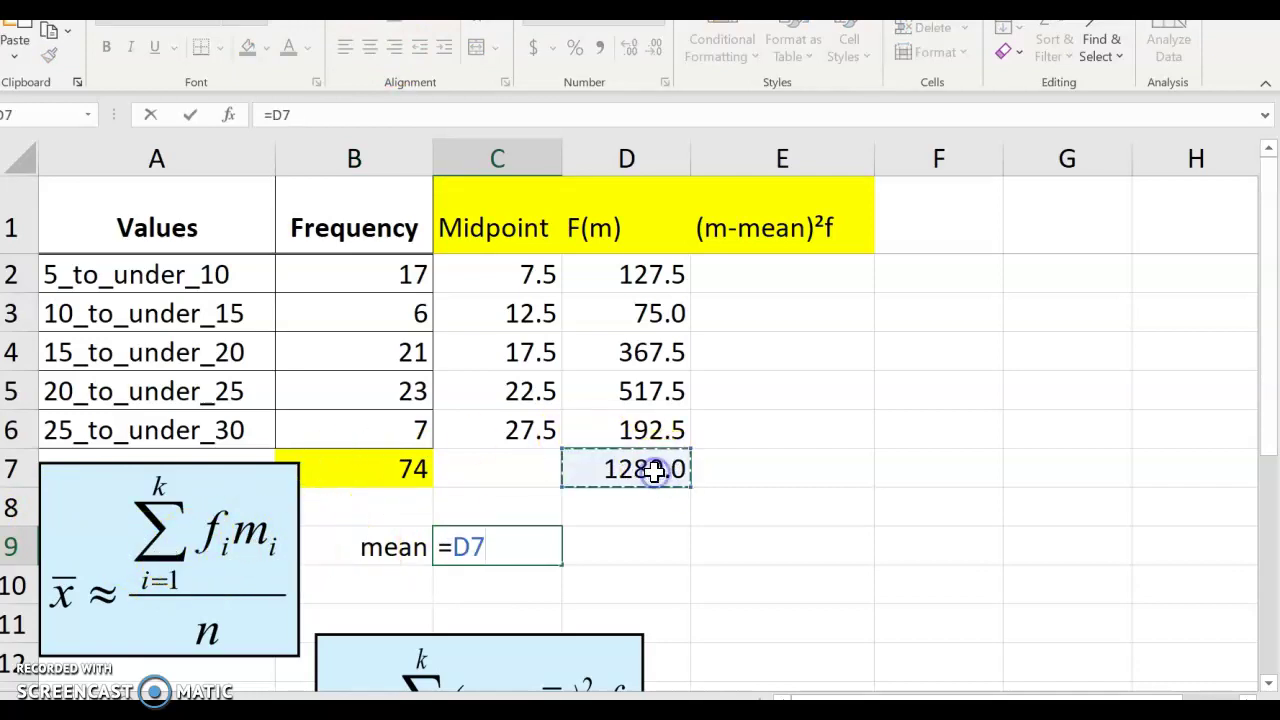
text(/)
click(366, 466)
key(Return)
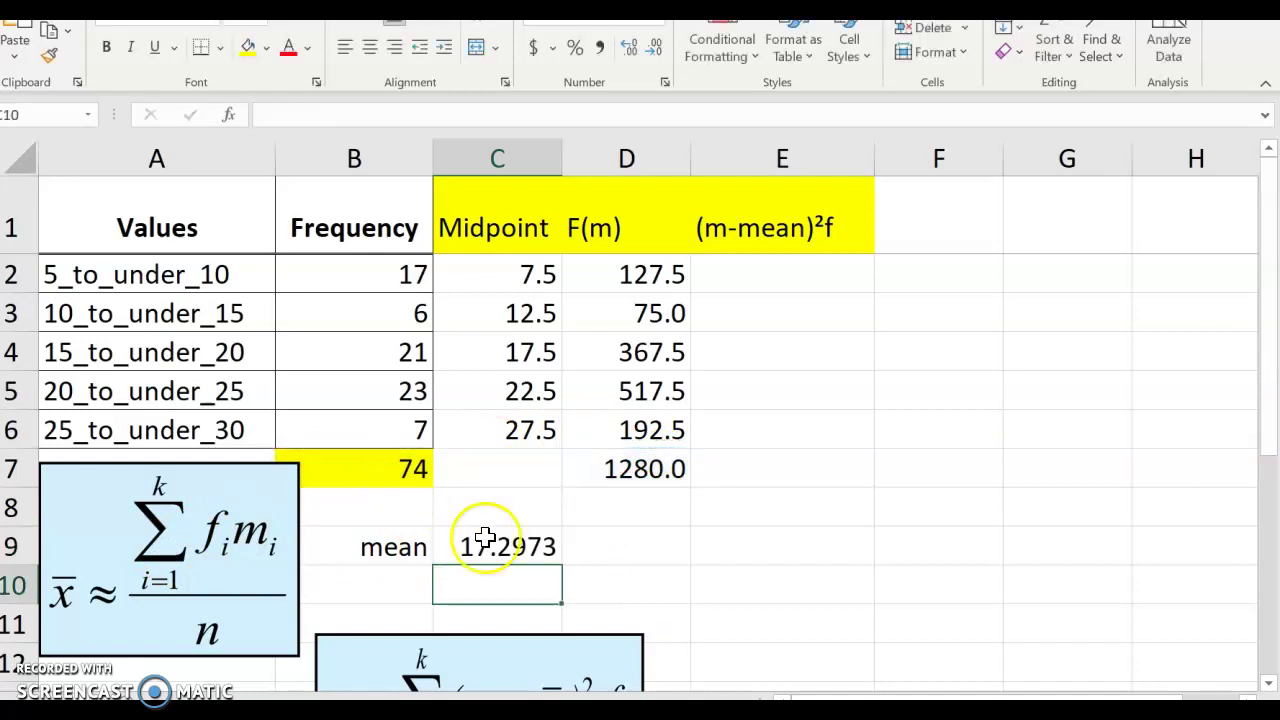
Check the rounding instruction in the homework question and format the mean in C9 with three decimal places and a yellow fill
click(480, 532)
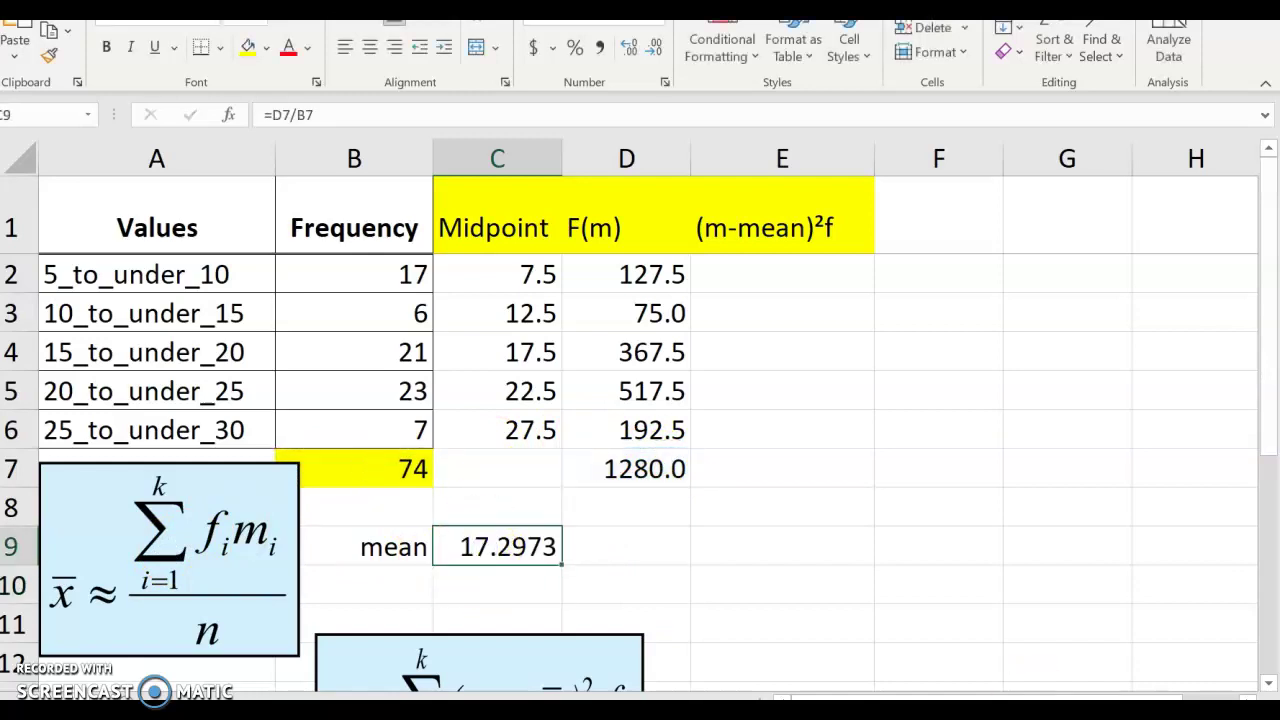
click(1108, 660)
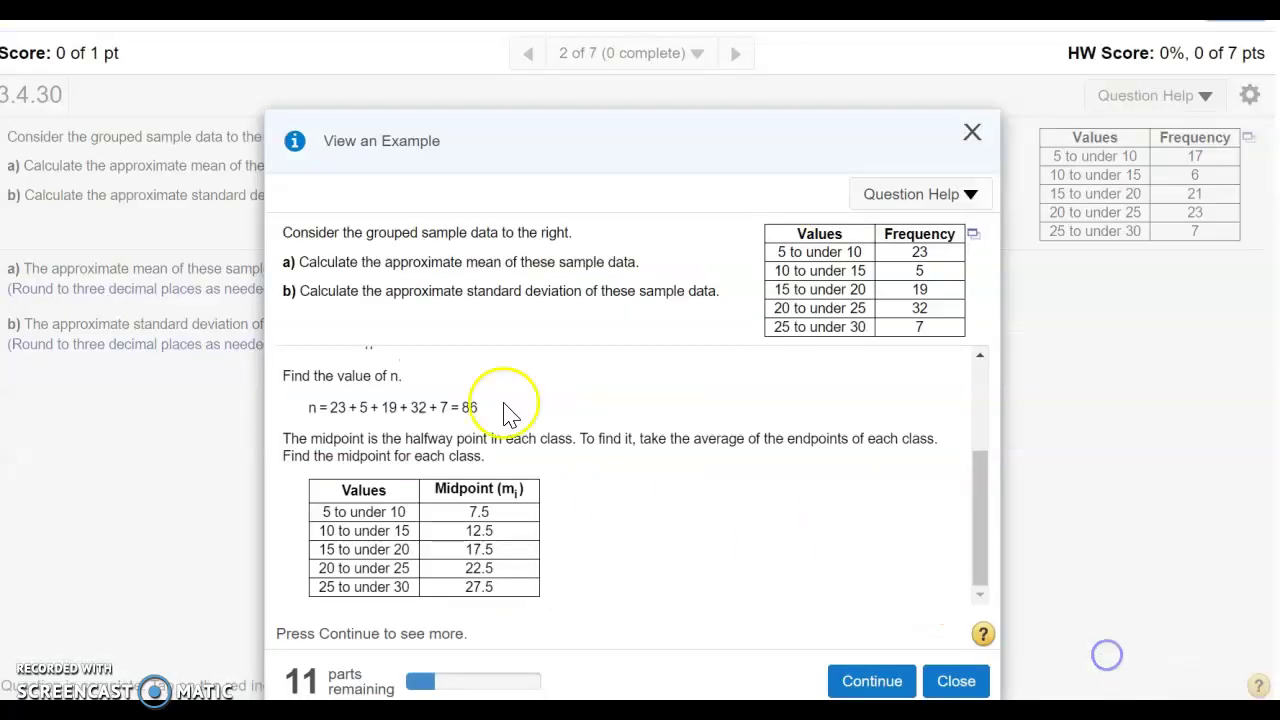
click(978, 134)
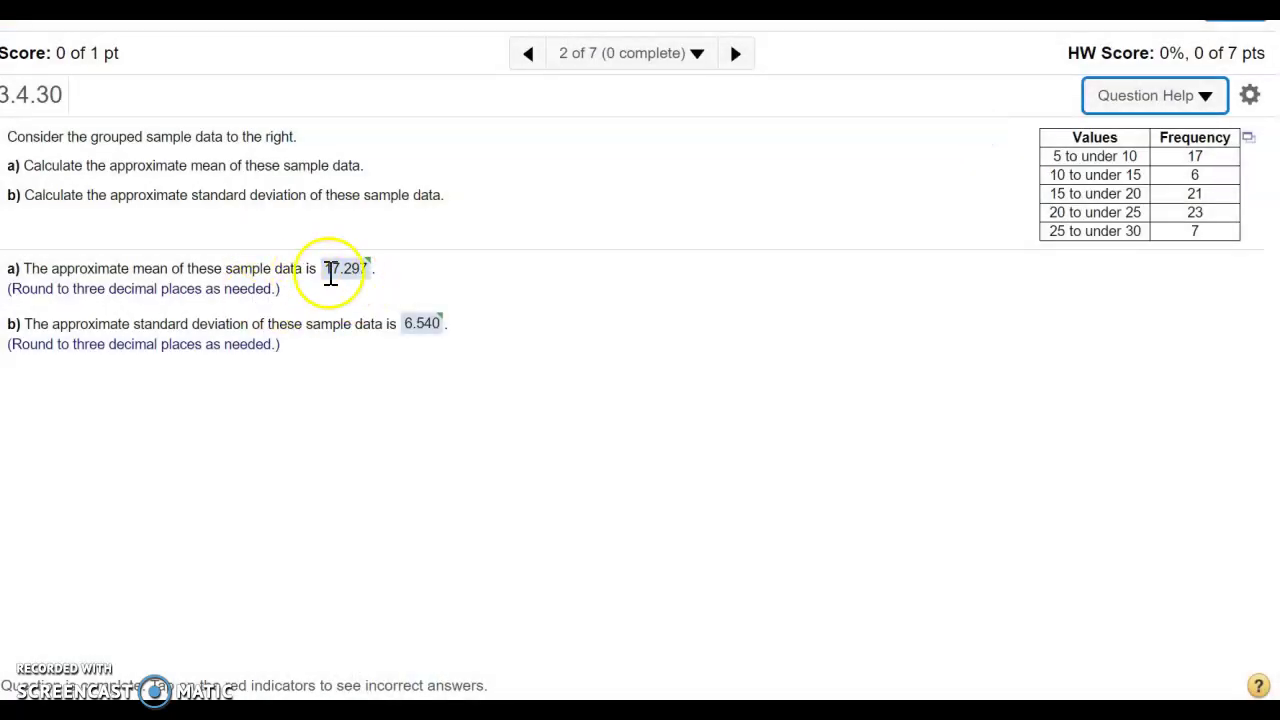
key(alt+Tab)
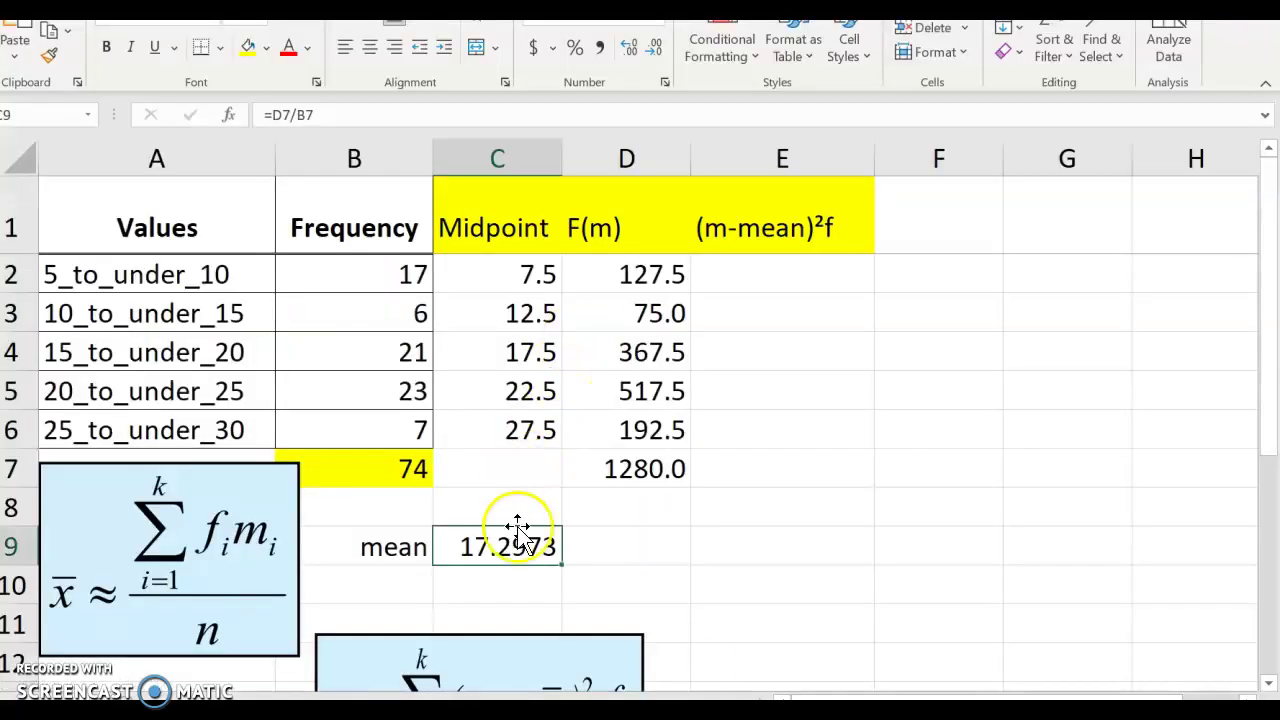
click(652, 47)
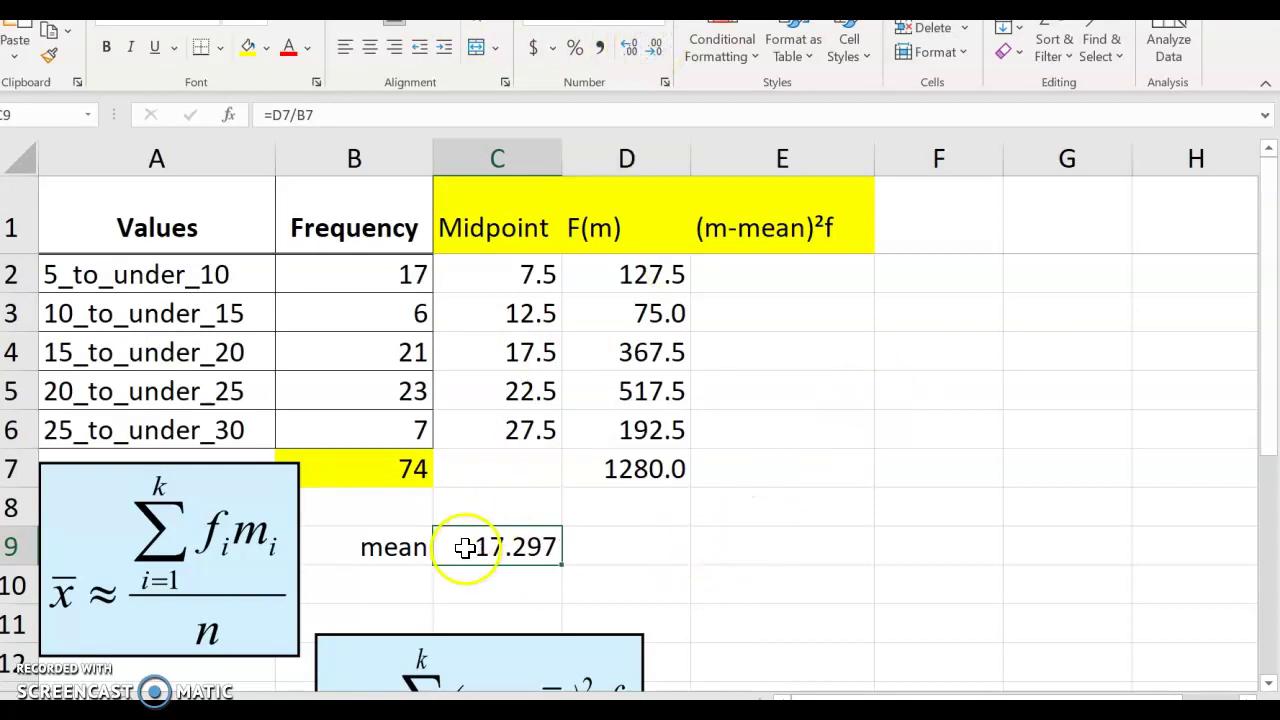
click(249, 52)
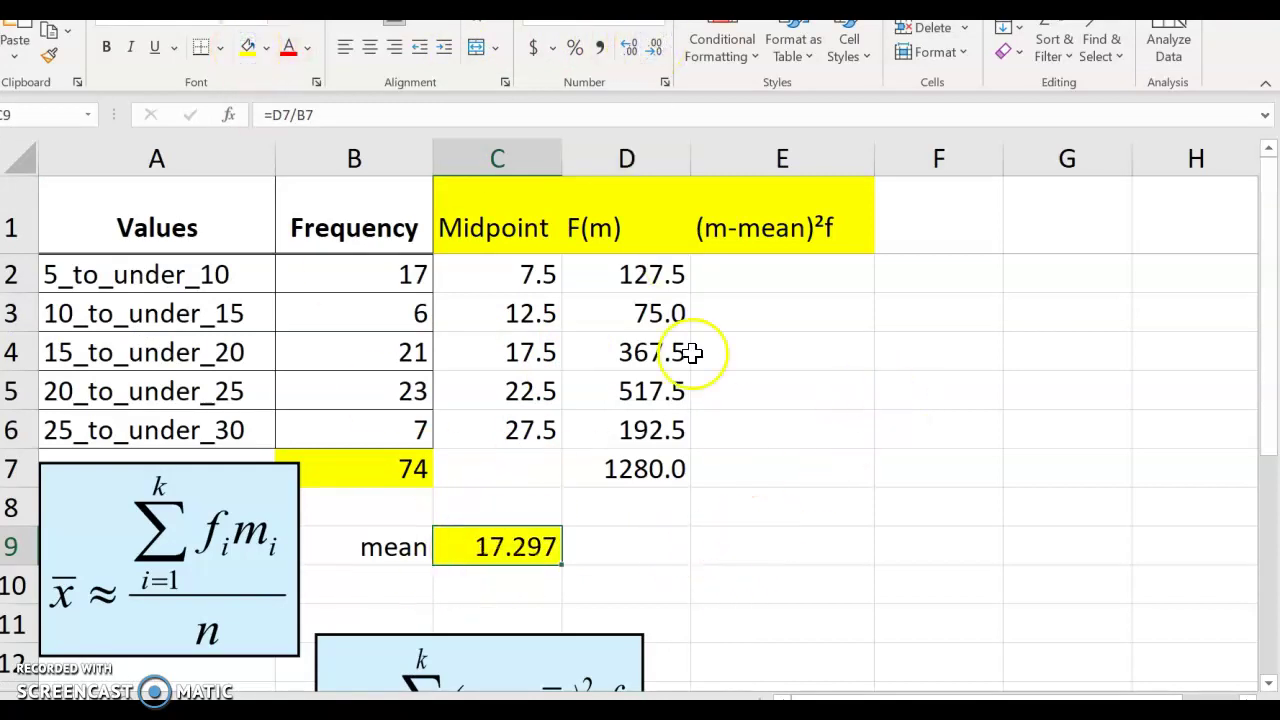
Start the E2 formula with =C2 and move the sample variance formula picture beneath columns F to H, at about rows 5 to 10
click(749, 273)
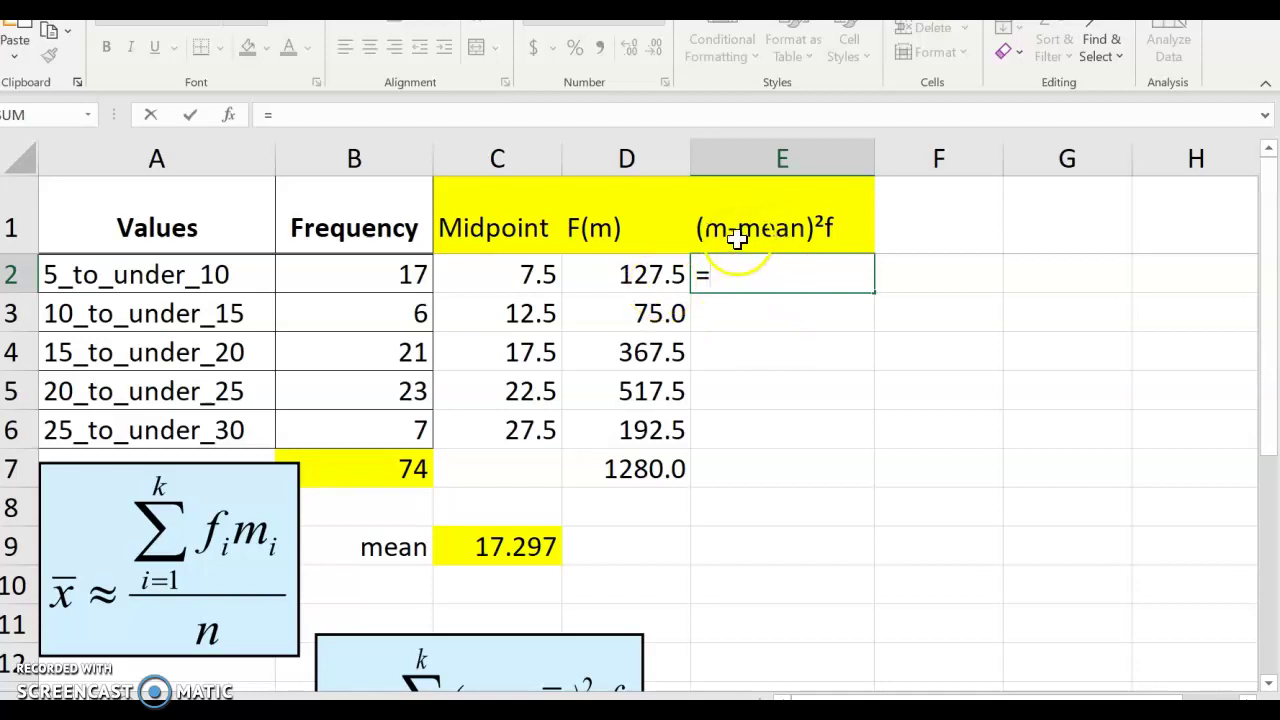
click(500, 274)
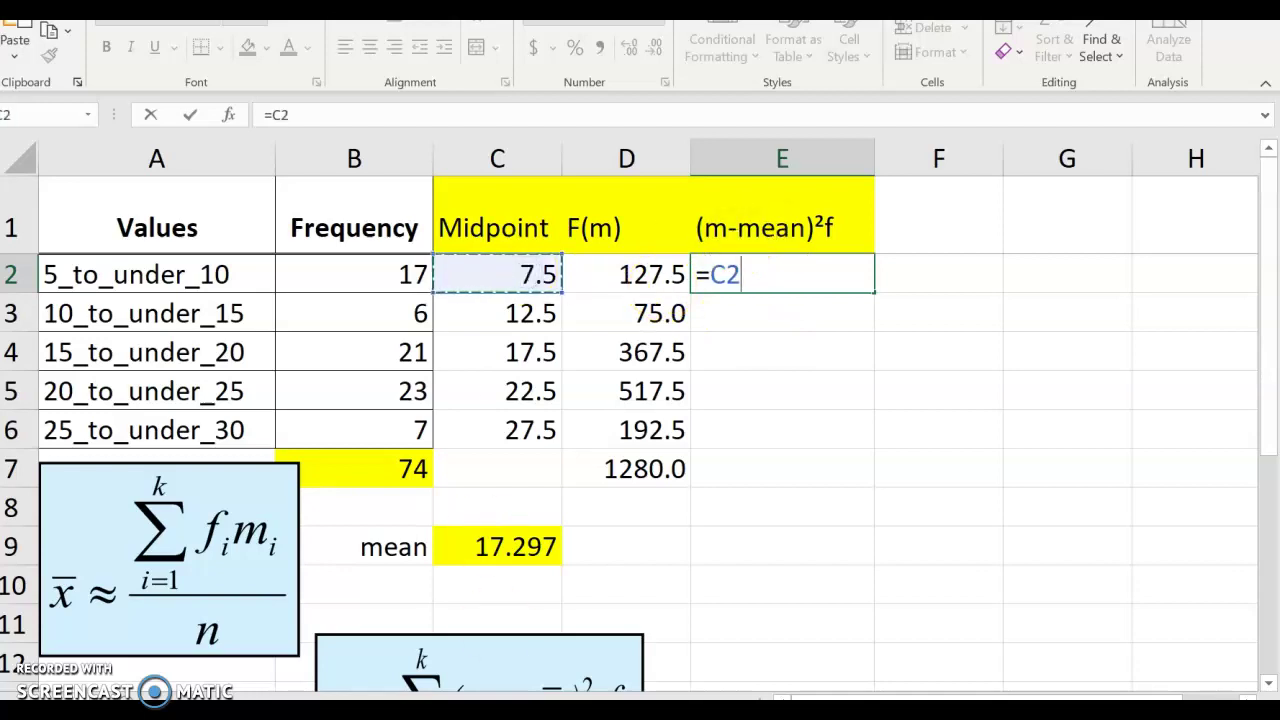
drag(1268, 366, 1272, 458)
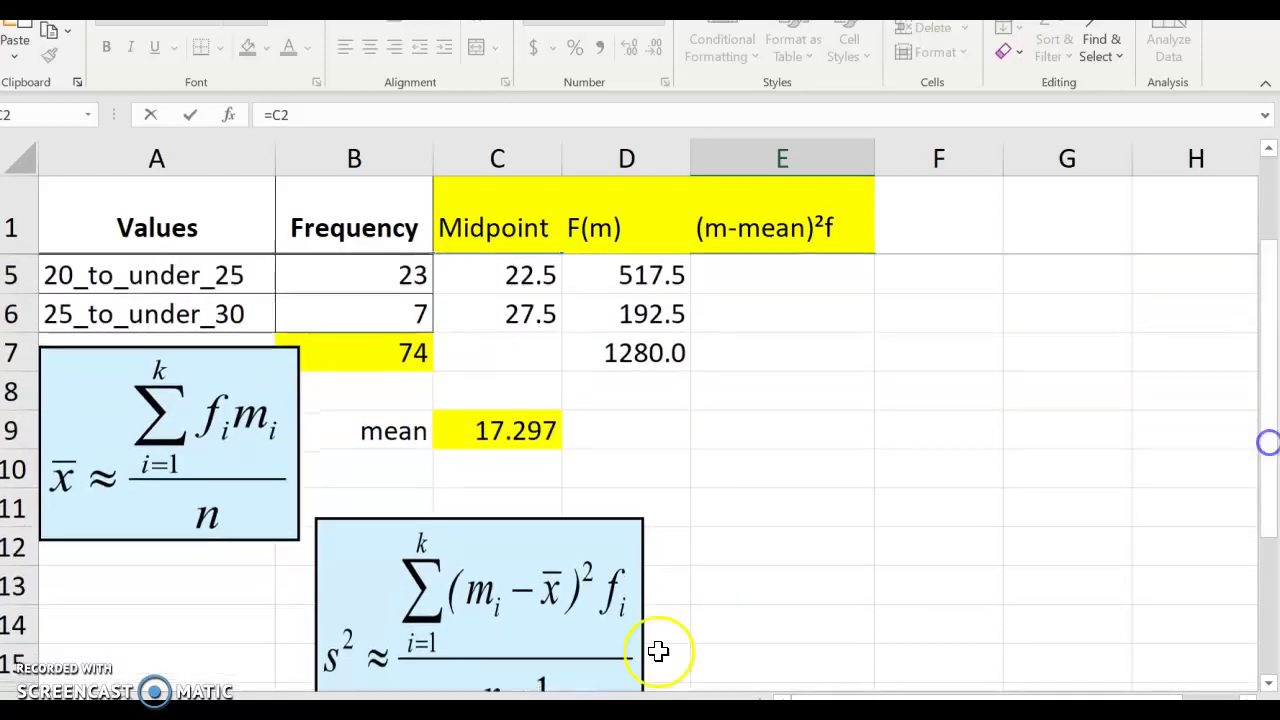
drag(491, 646, 1040, 366)
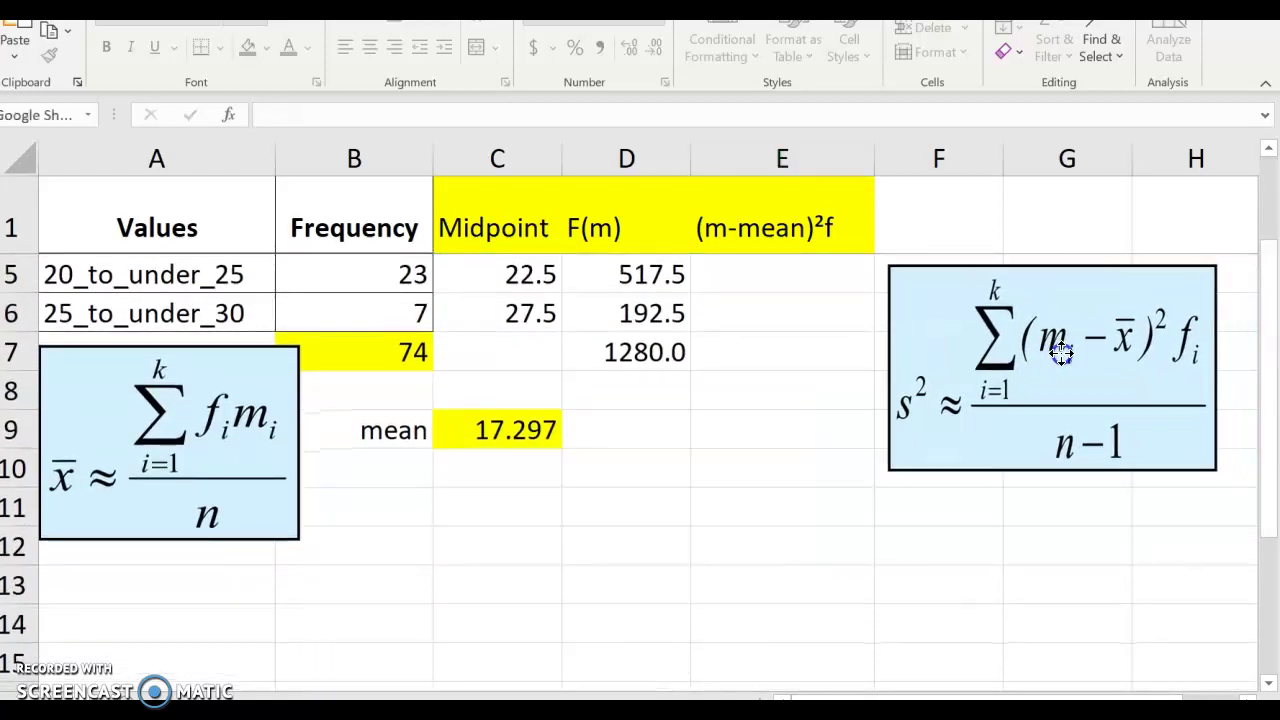
drag(1270, 457, 1266, 340)
Enter the formula =(C2-17.297)^2*B2 in E2 for the first class's squared deviation times its frequency
click(809, 277)
text(=C2-17.297))
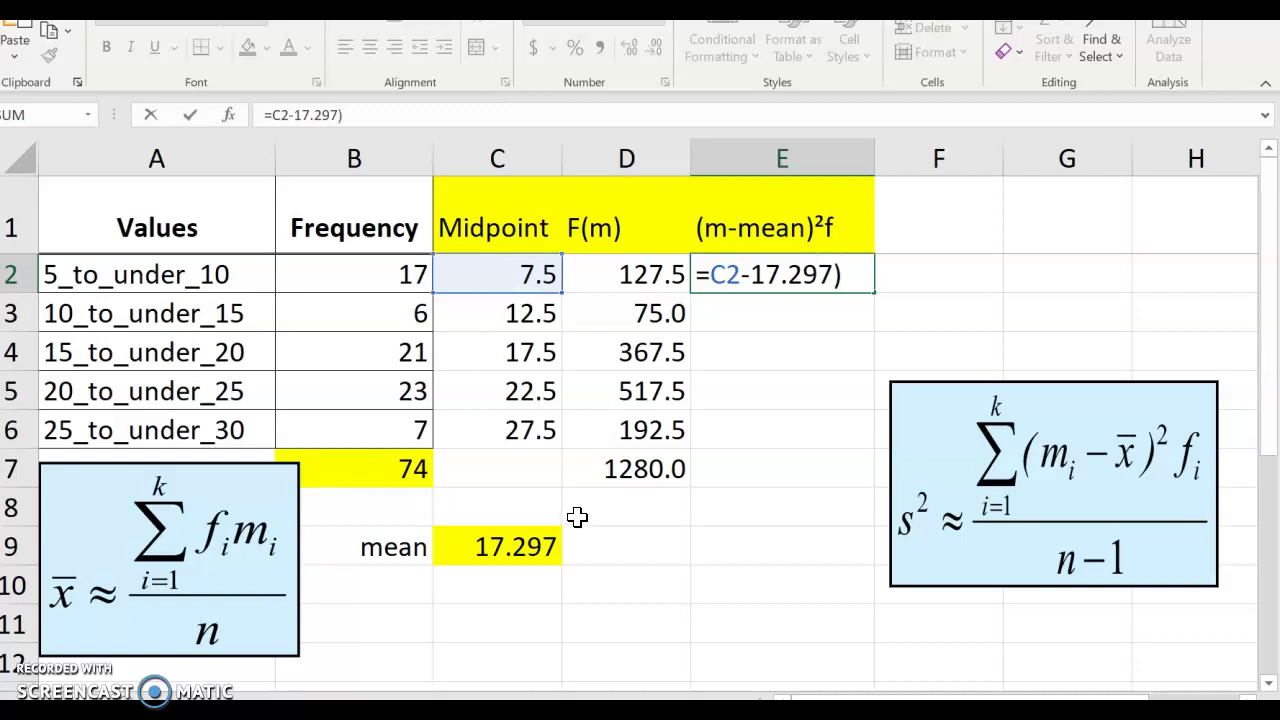
click(706, 274)
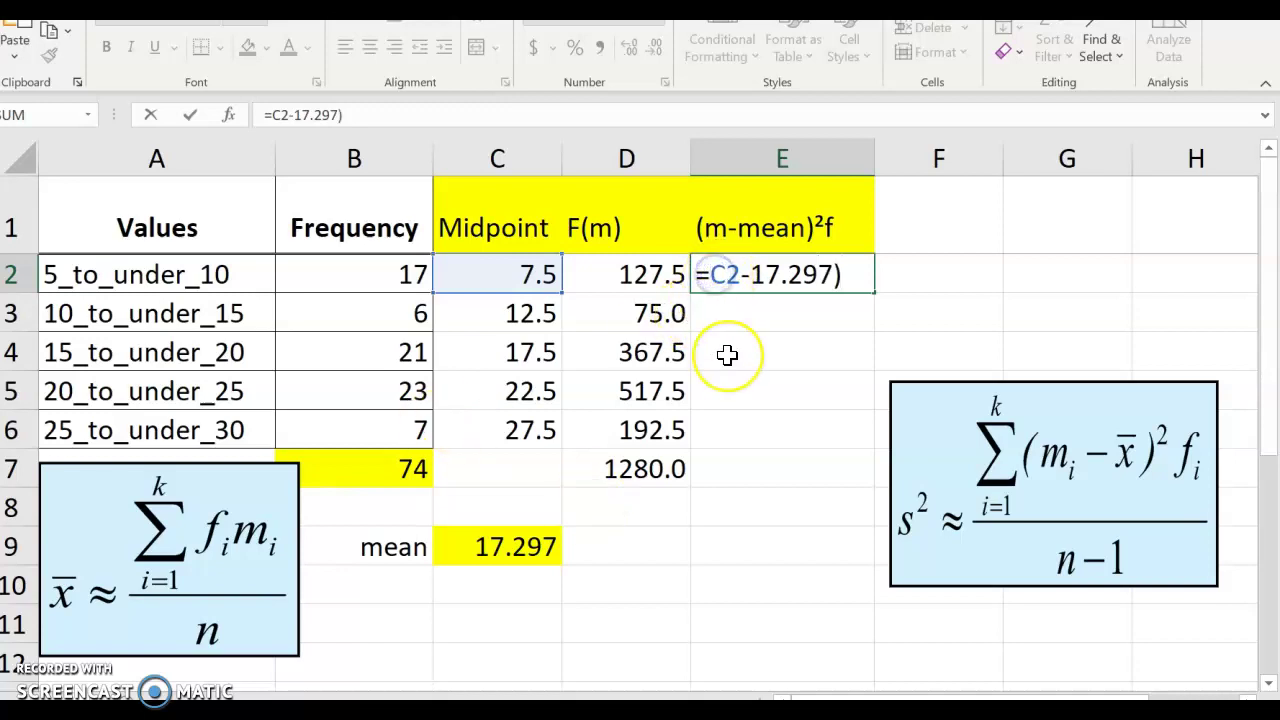
text(()
click(855, 274)
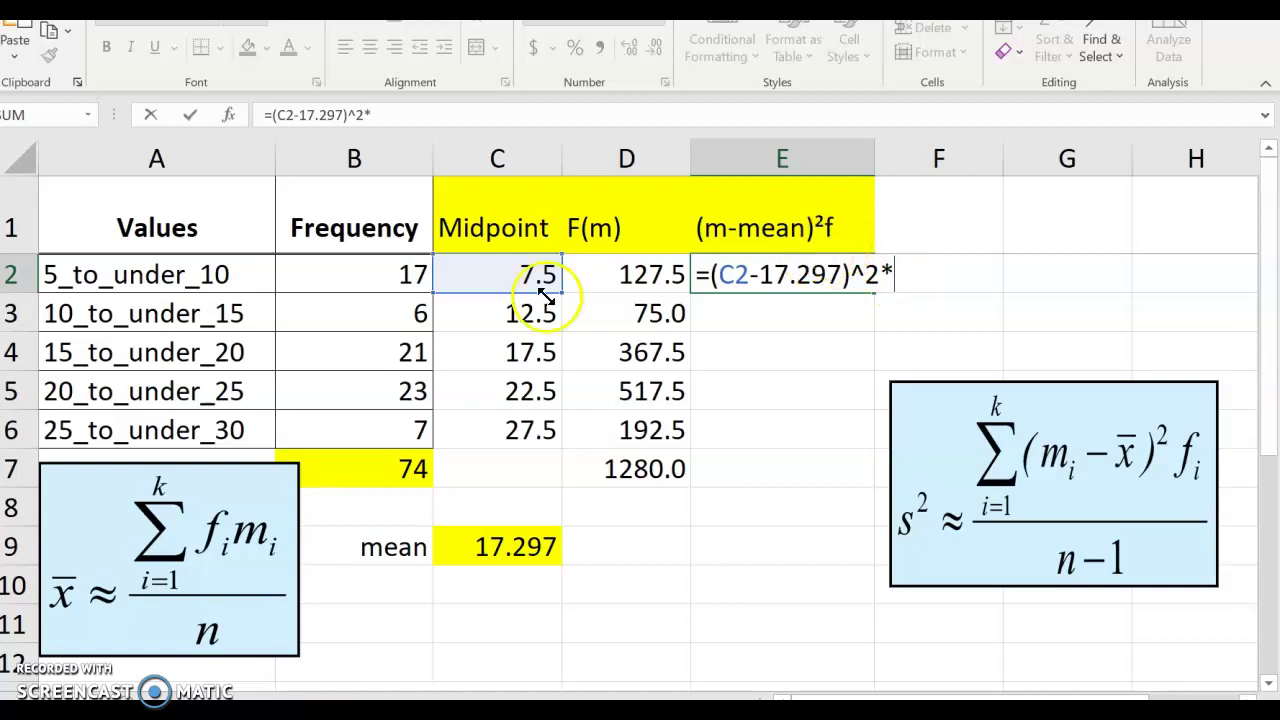
click(370, 274)
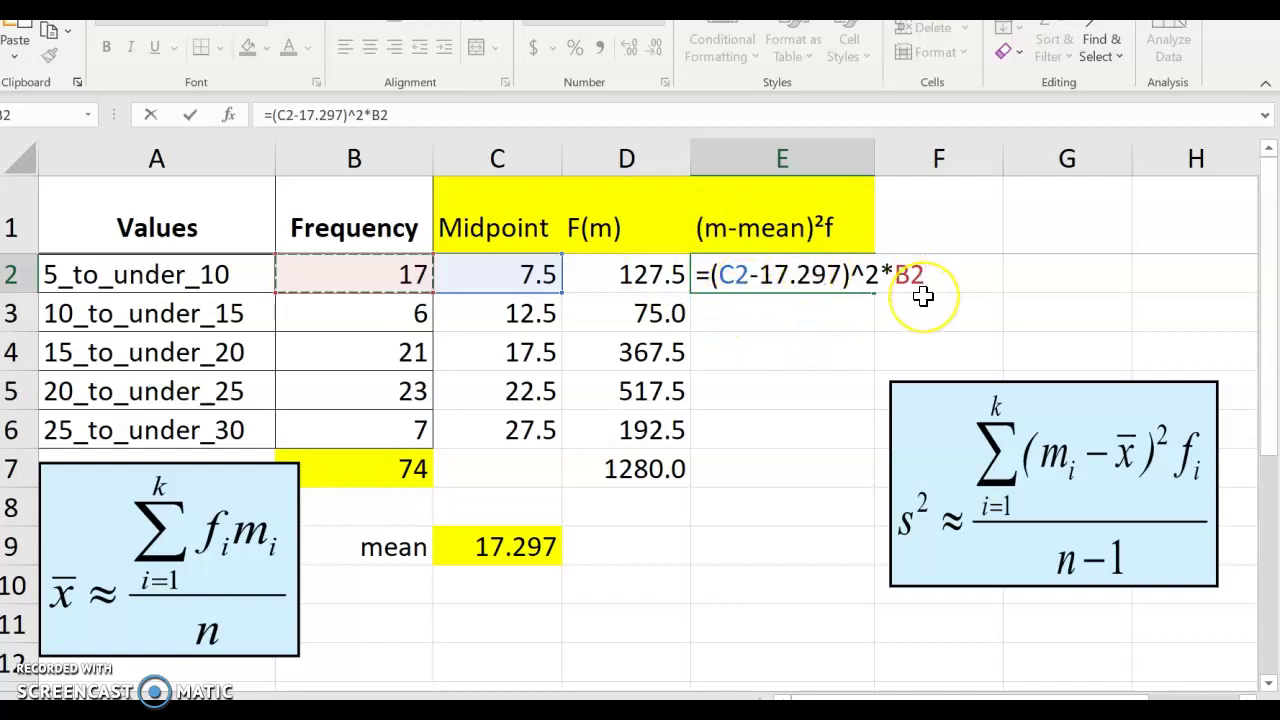
key(Return)
Recheck the homework question's rounding instruction and format the (m-mean)²f value in E2 with three decimal places
click(855, 280)
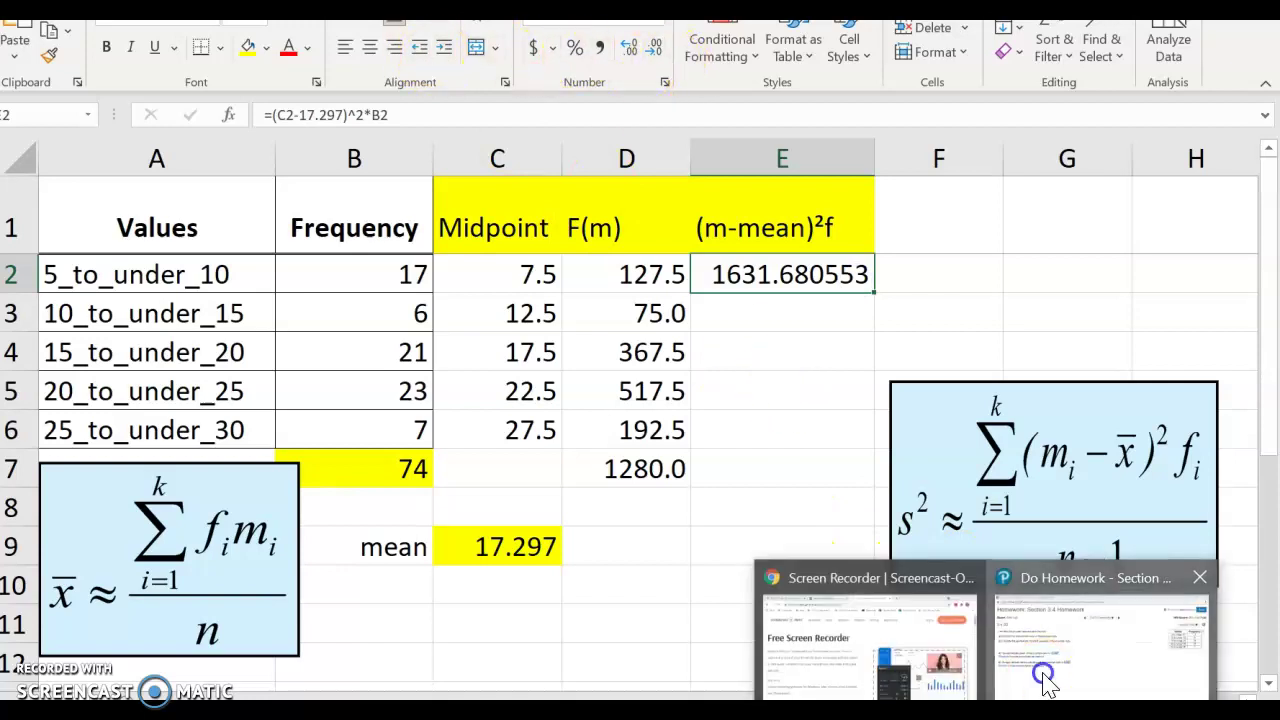
click(1043, 674)
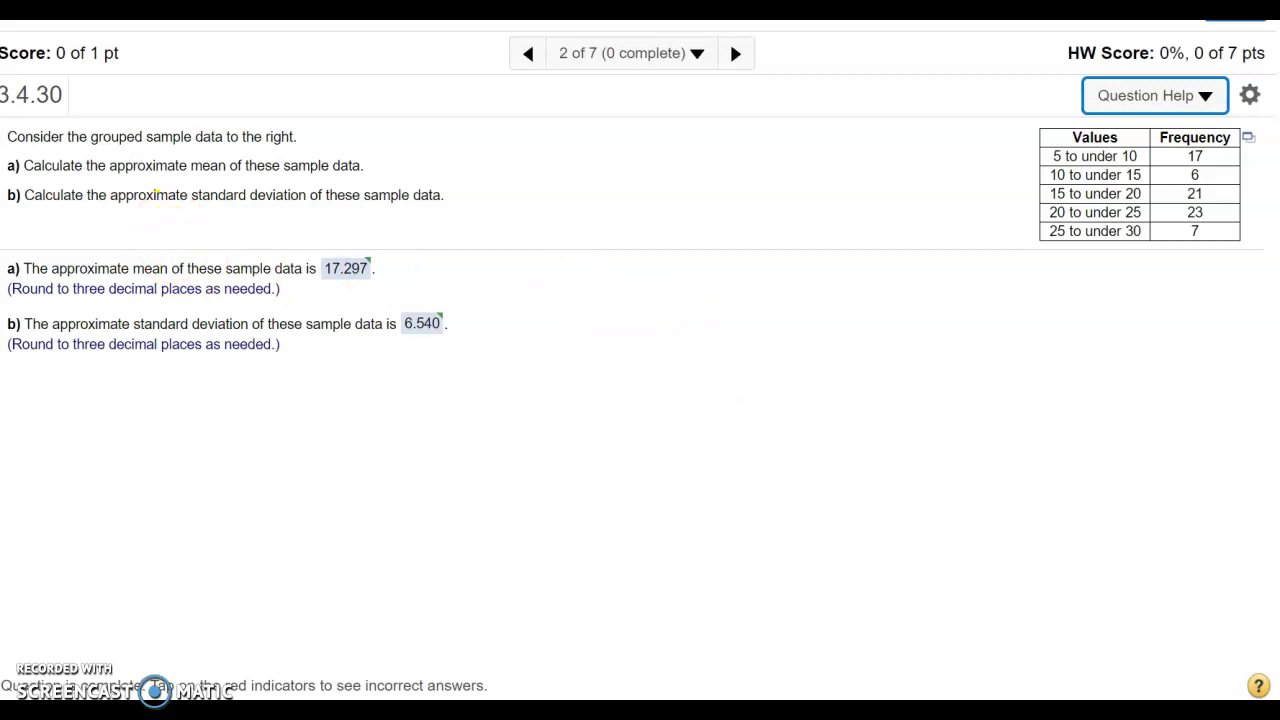
key(alt+Tab)
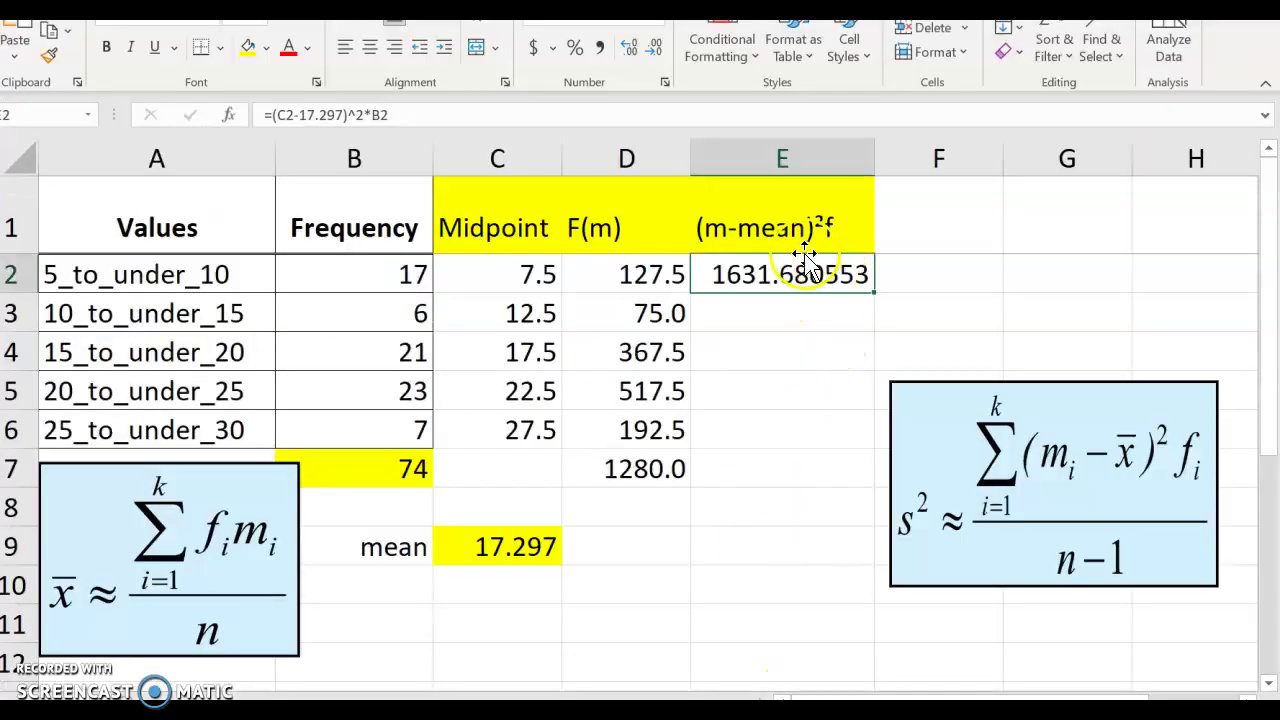
click(655, 47)
click(655, 47)
click(655, 47)
click(893, 248)
click(832, 279)
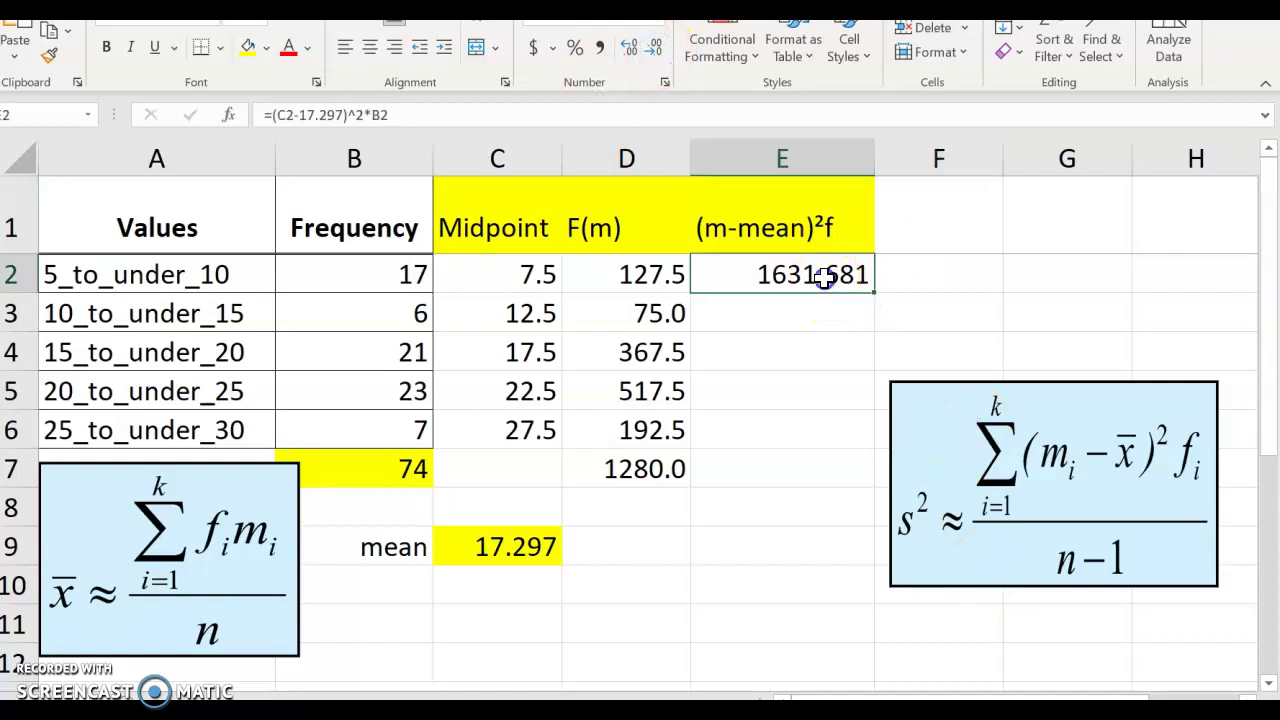
Fill the E2 formula down to E6 and total the column in E7 with the formula =sum(E2:E6)
drag(868, 292, 854, 449)
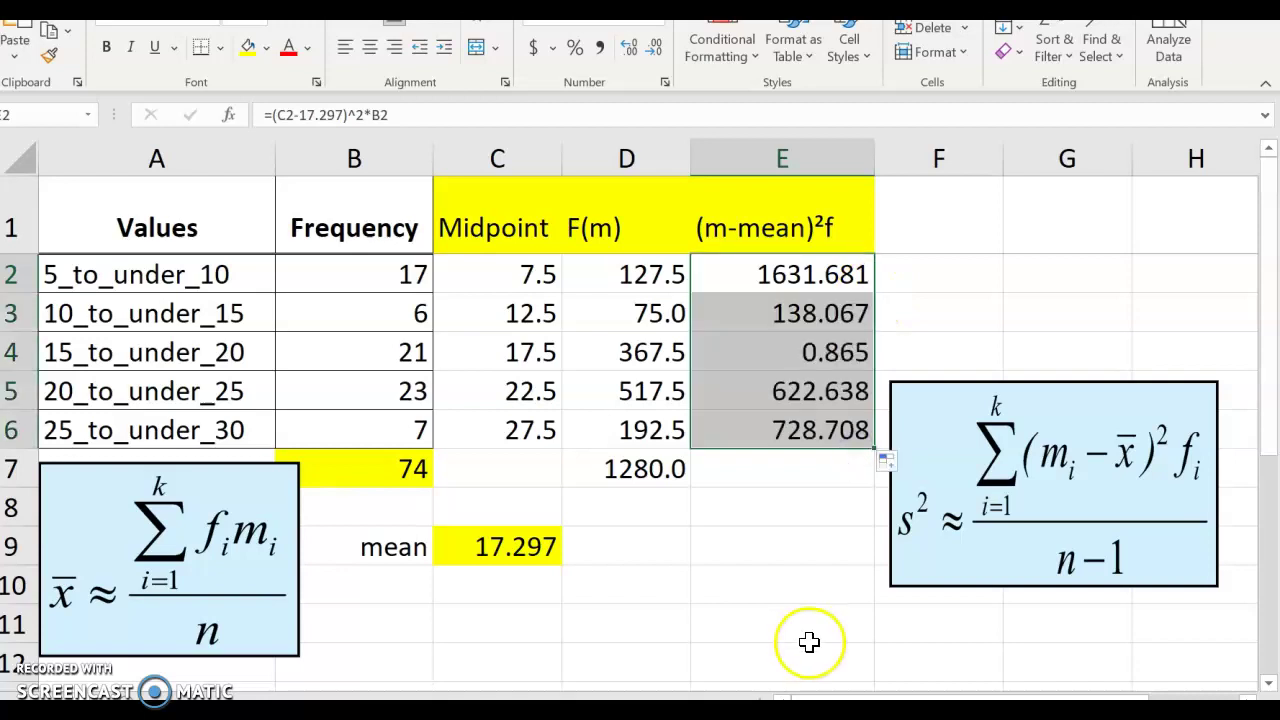
click(734, 470)
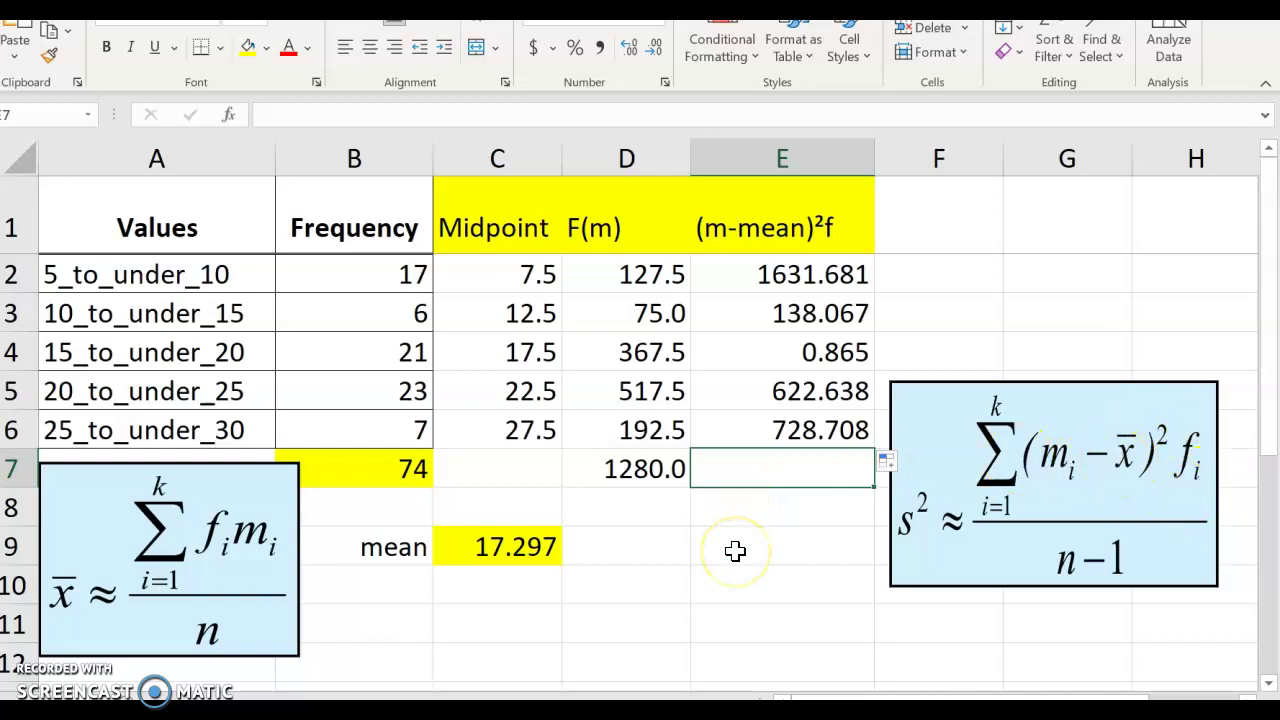
text(=sum)
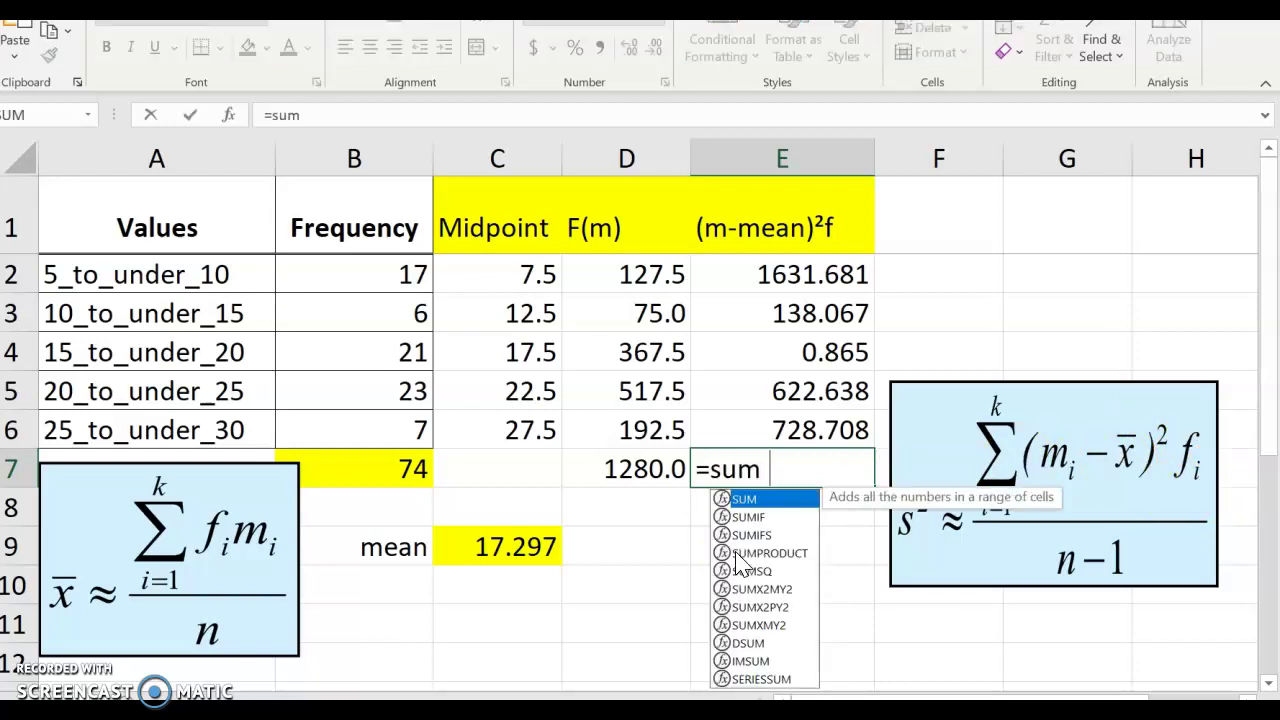
text(()
drag(792, 257, 779, 432)
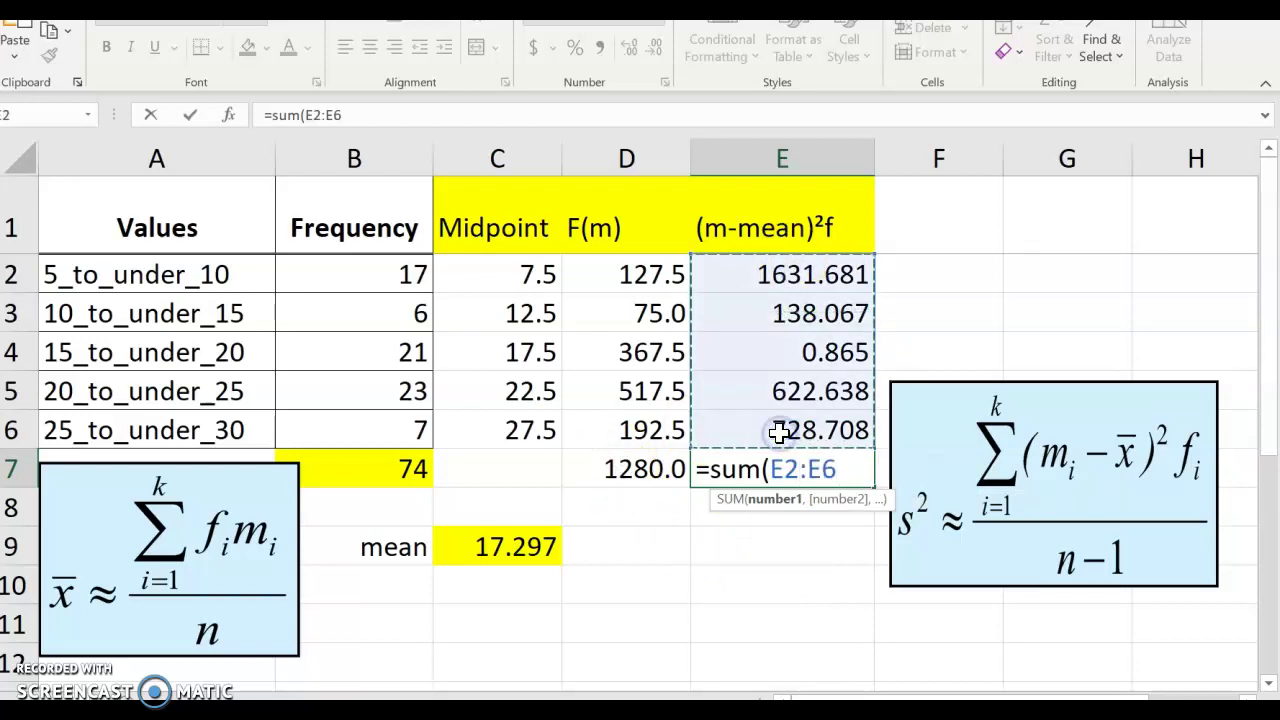
key(Return)
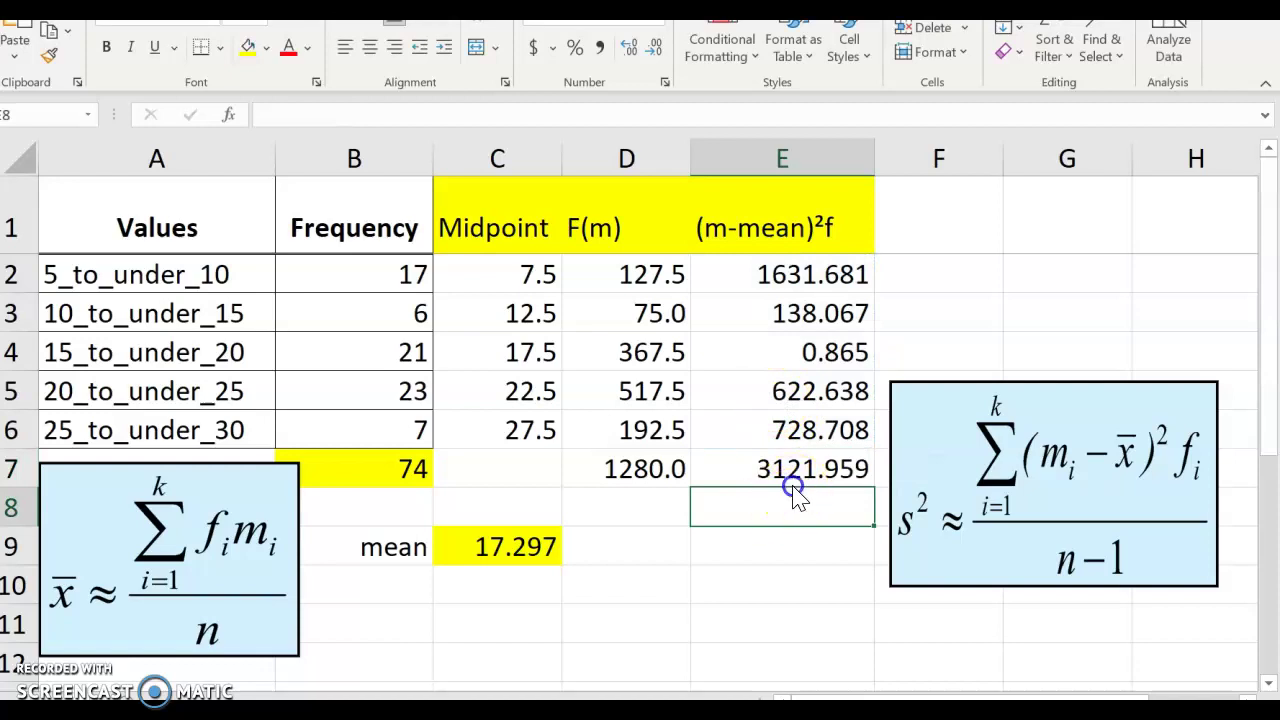
click(791, 474)
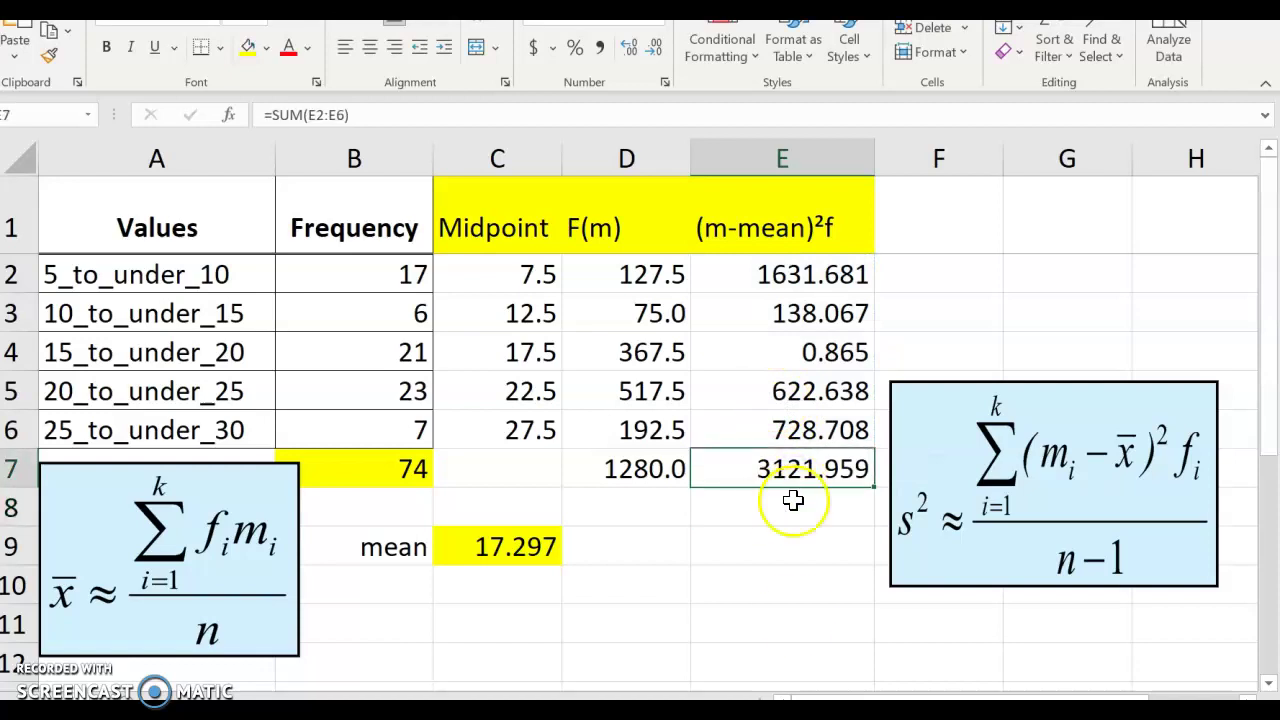
click(758, 590)
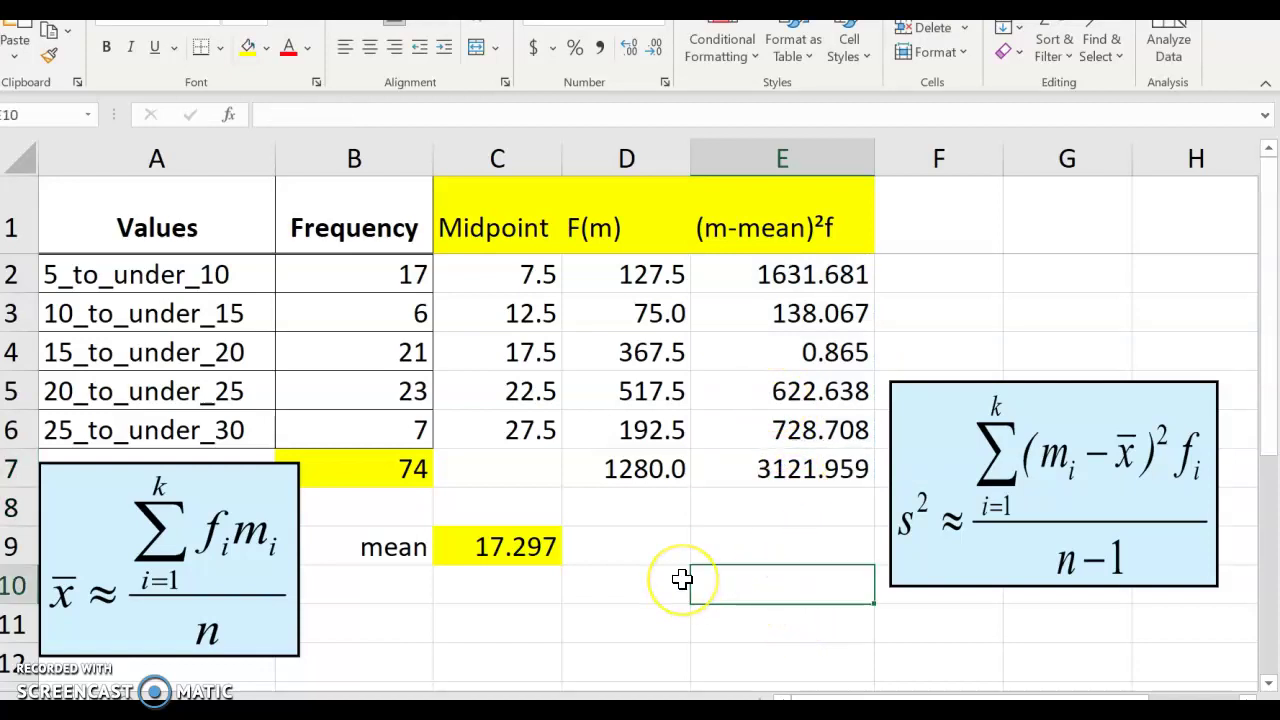
text(=s)
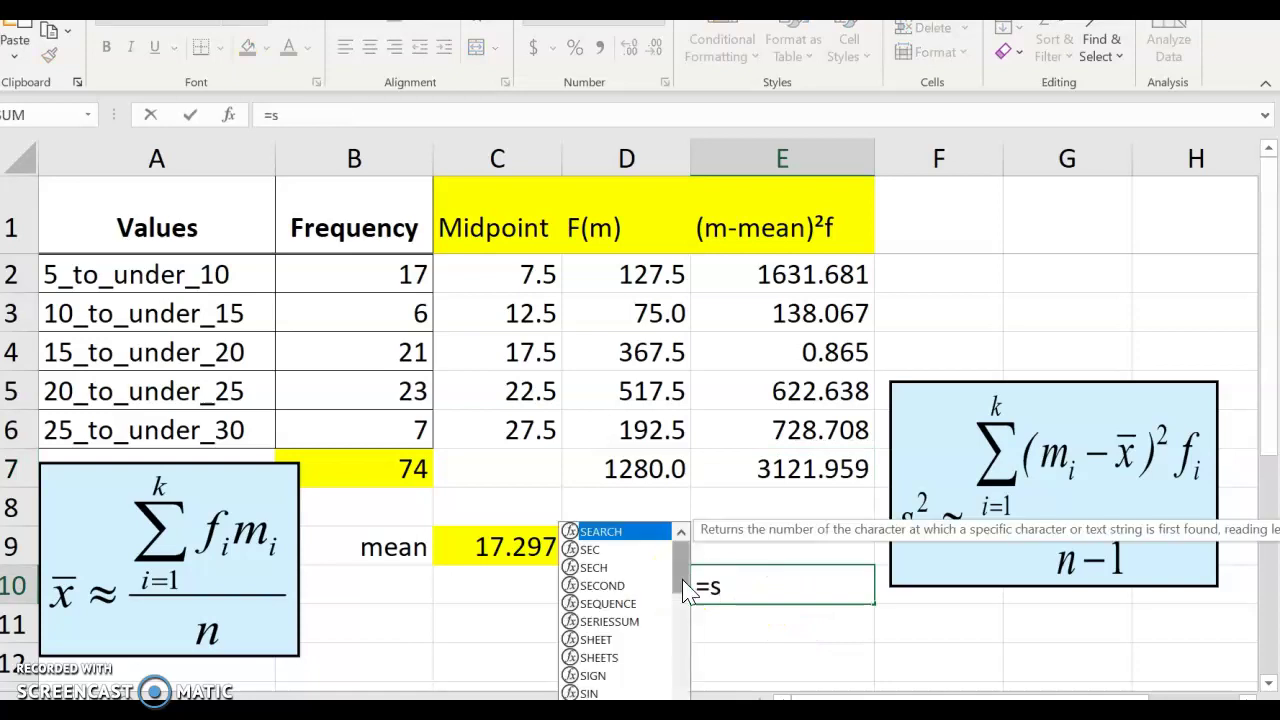
key(BackSpace)
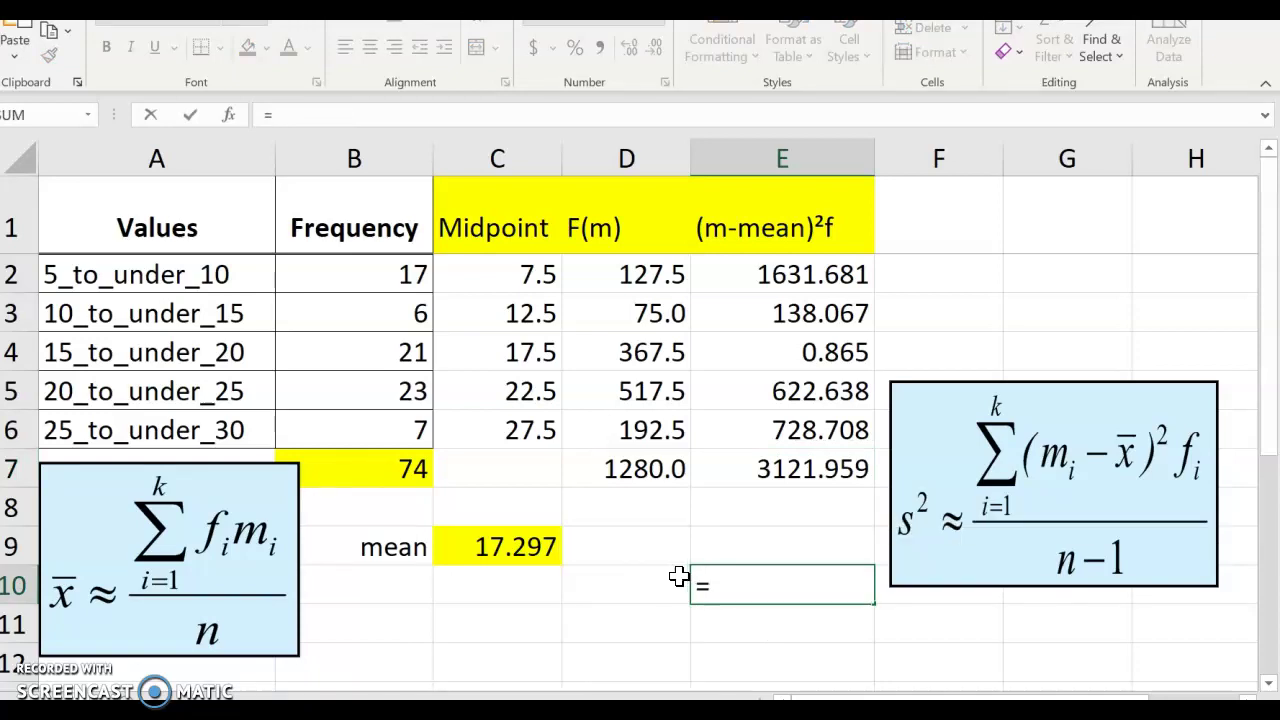
key(BackSpace)
Ink a square root sign over the right-hand side of the sample variance formula picture and an s over its s²
mouse_move(975, 598)
mouse_down()
mouse_move(1056, 368)
mouse_move(1225, 372)
mouse_up()
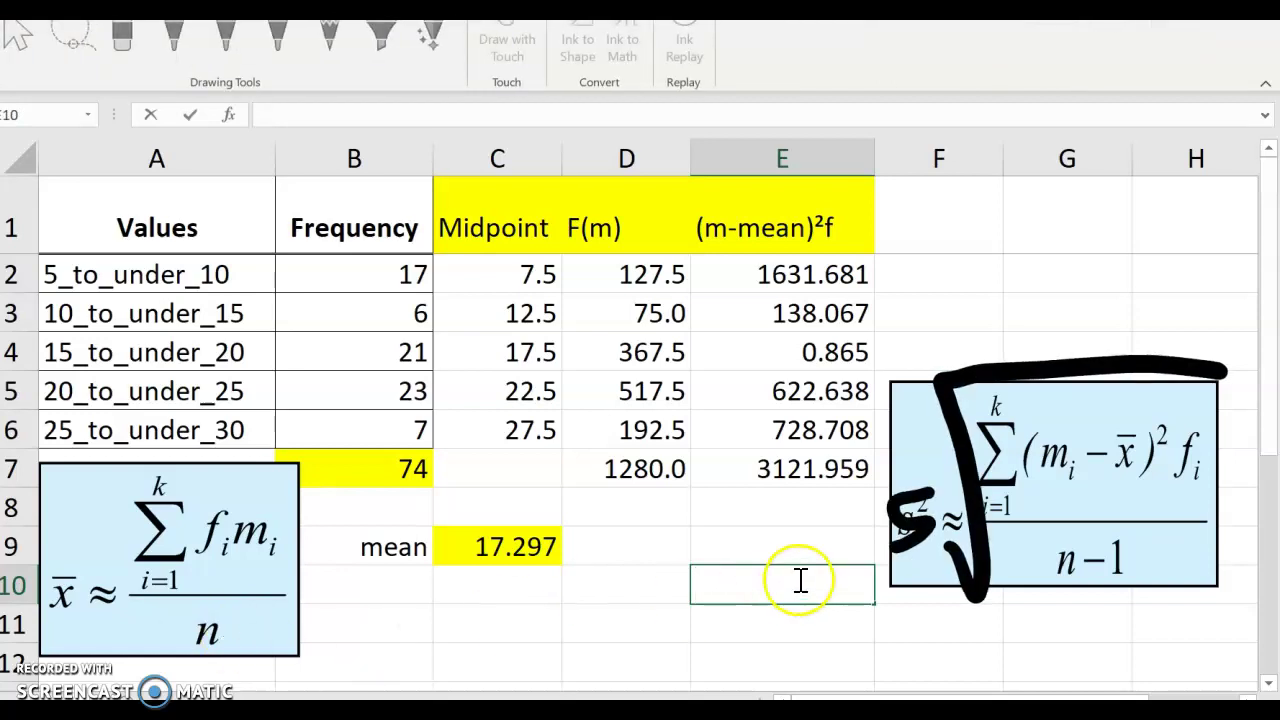
Enter the formula =SQRT(E7/73) in E10 to calculate the approximate sample standard deviation
text(=s)
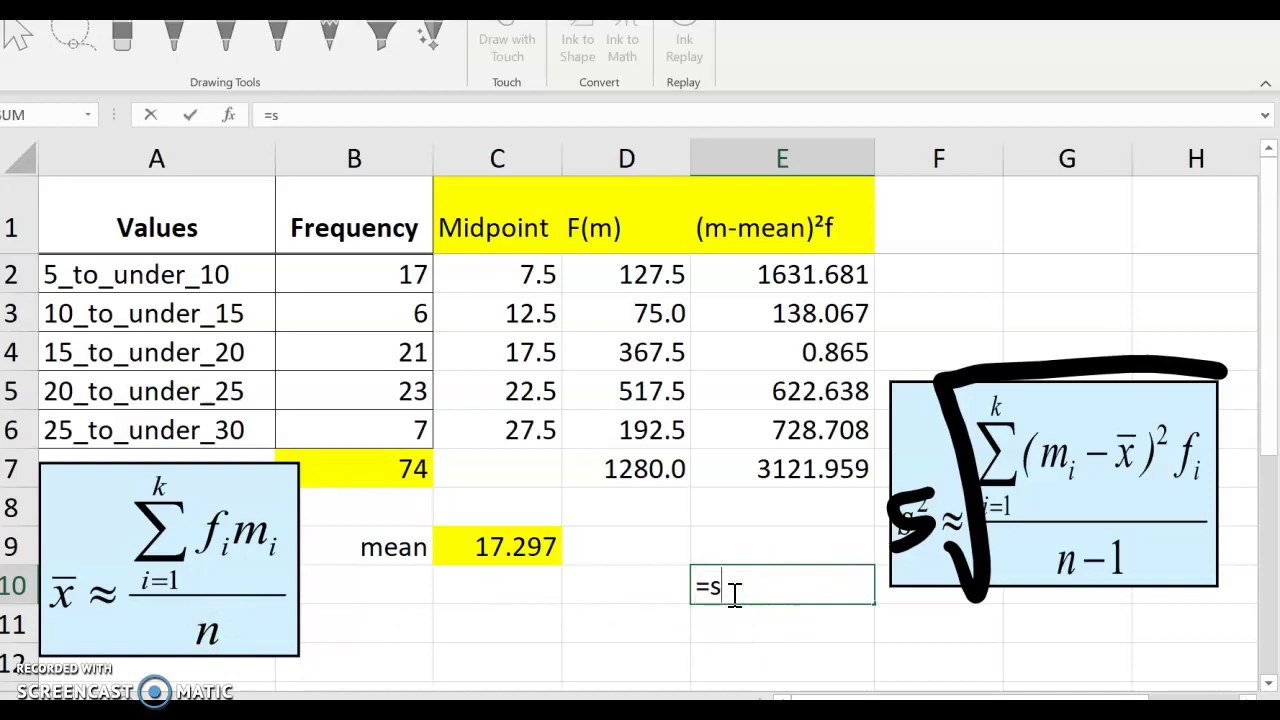
text(qr)
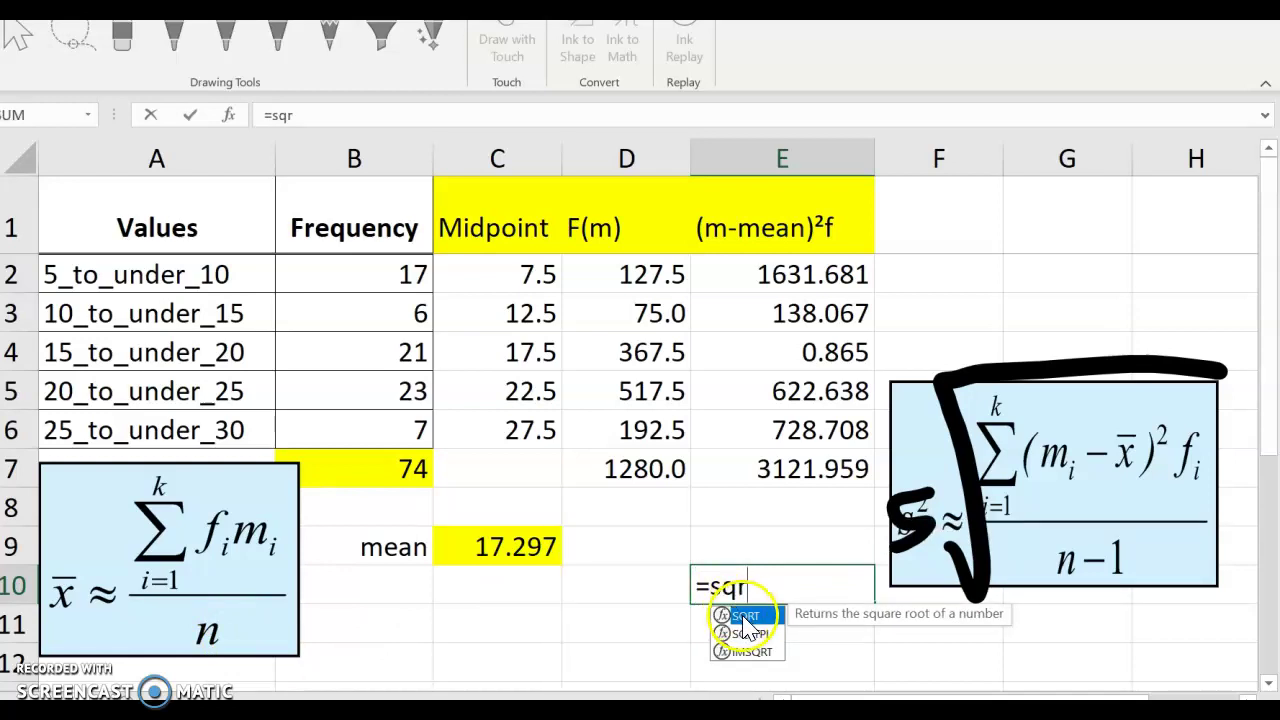
double_click(744, 616)
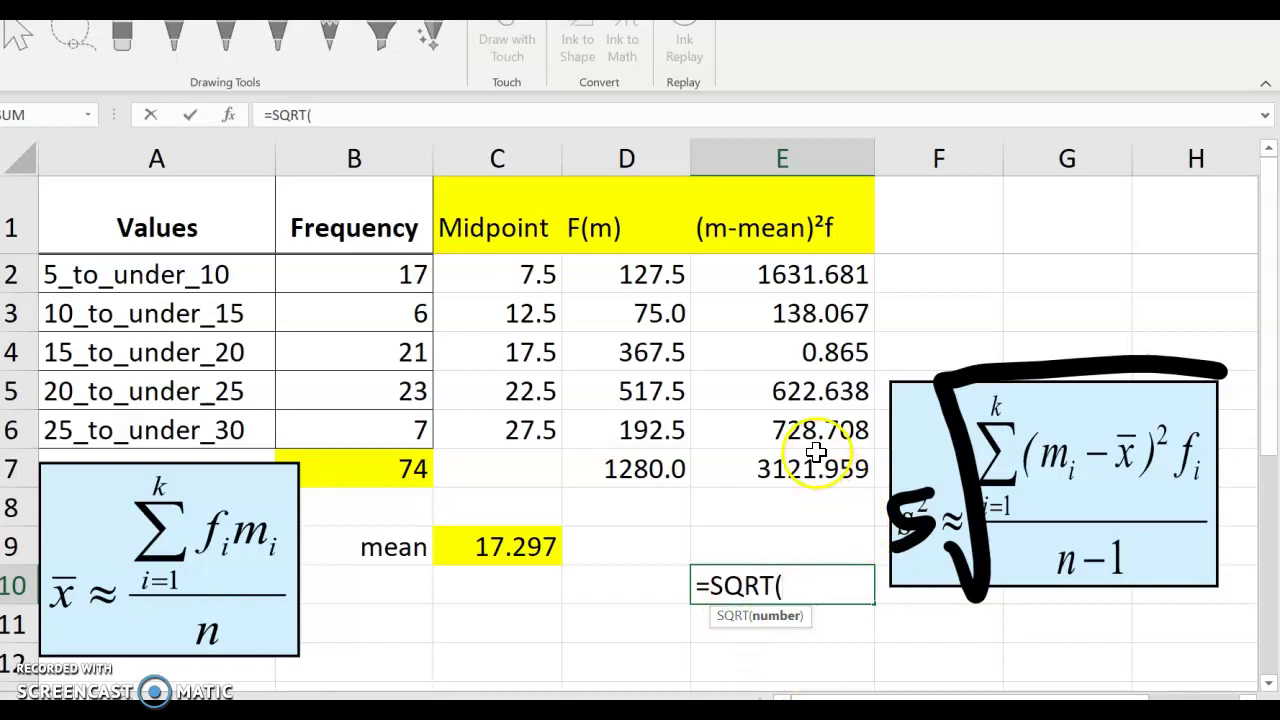
click(797, 486)
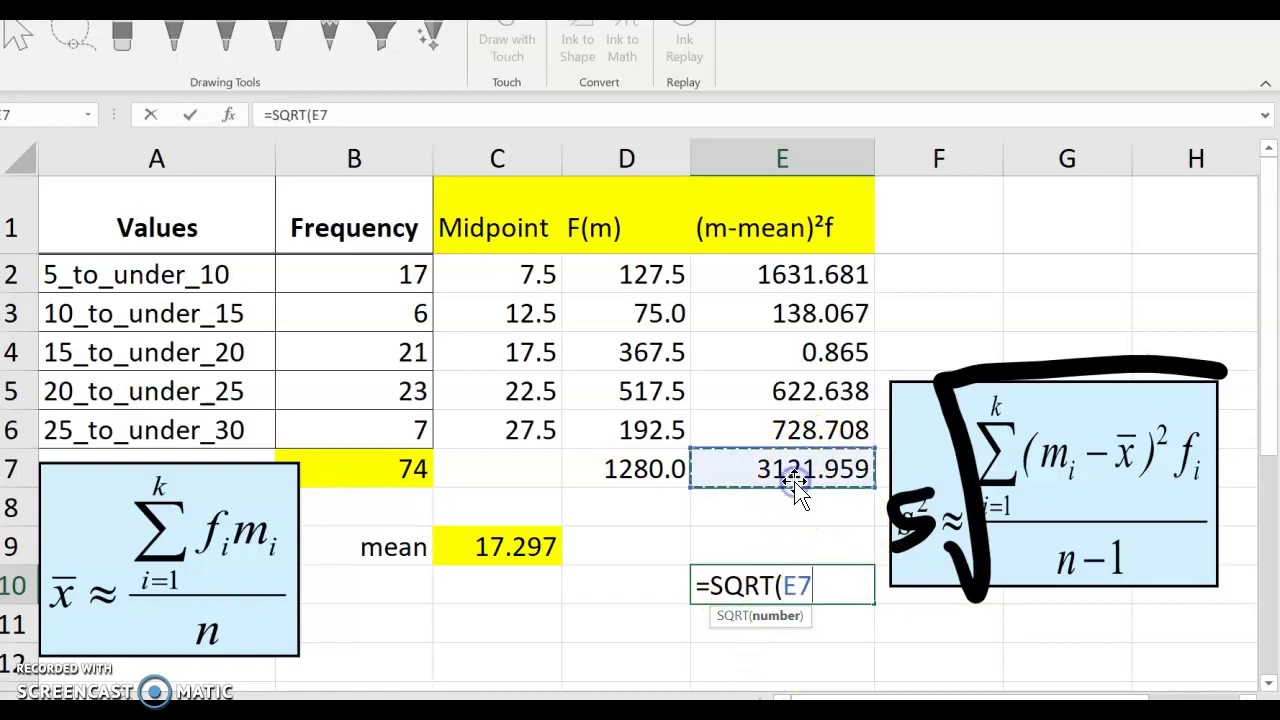
click(1035, 432)
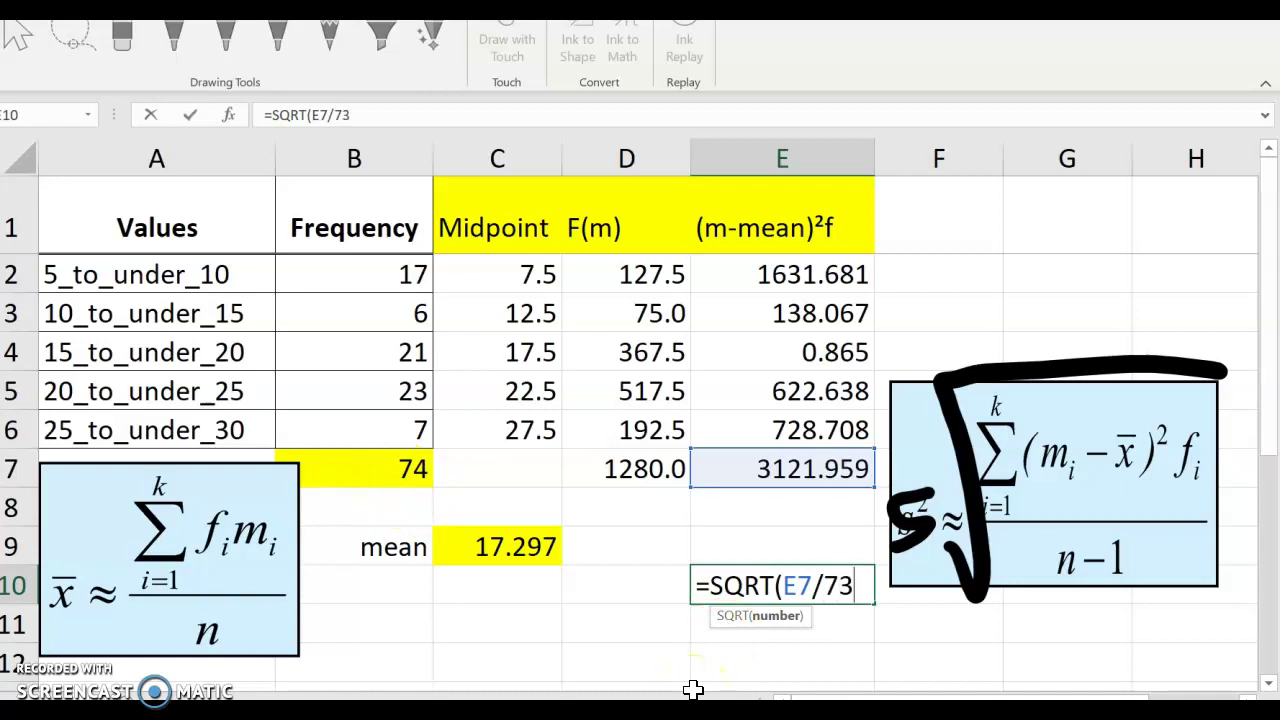
text())
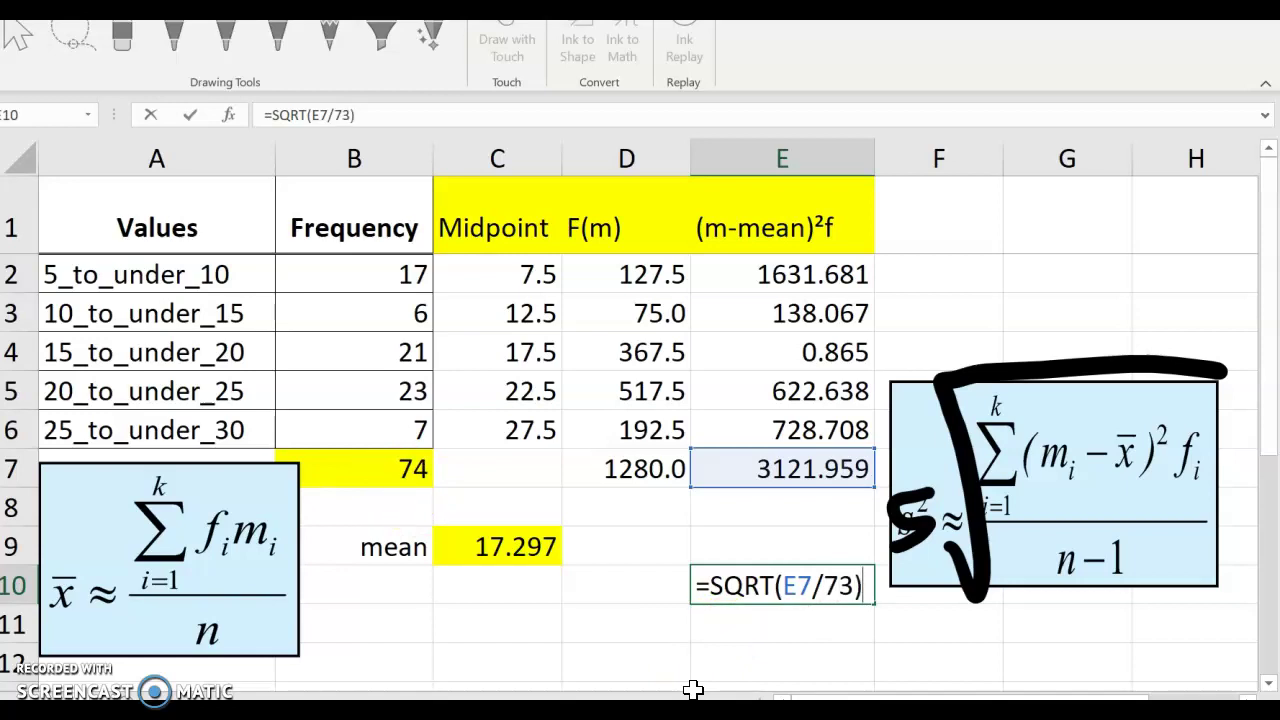
key(Return)
Format the standard deviation in E10 with three decimal places and check it against the homework question's part b answer
click(729, 577)
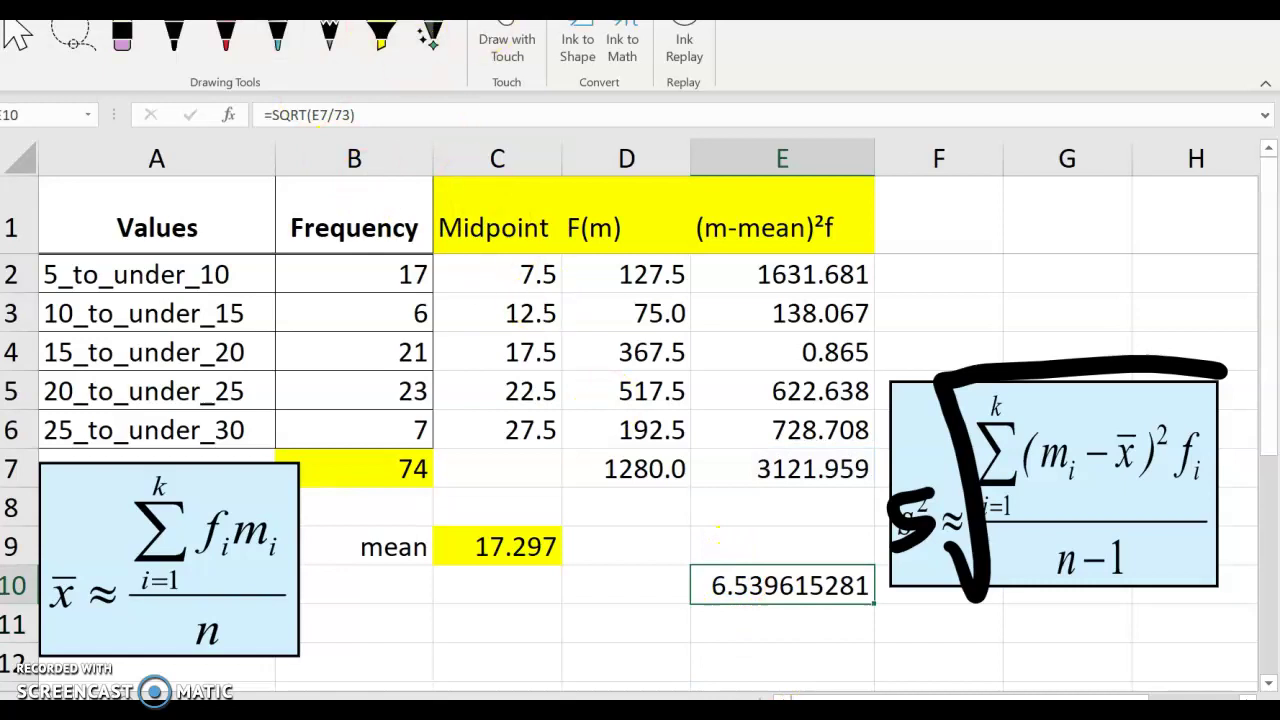
click(75, 10)
click(652, 50)
click(652, 50)
click(652, 50)
click(652, 50)
click(652, 50)
click(652, 50)
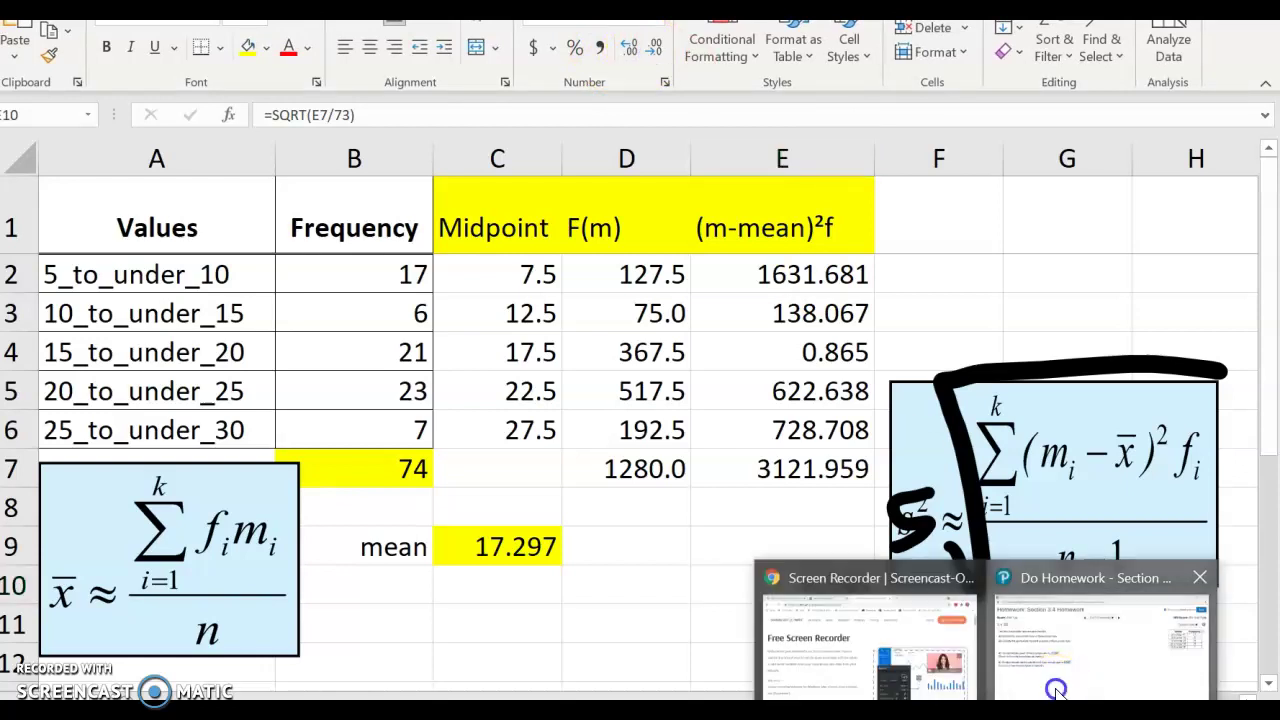
click(1057, 586)
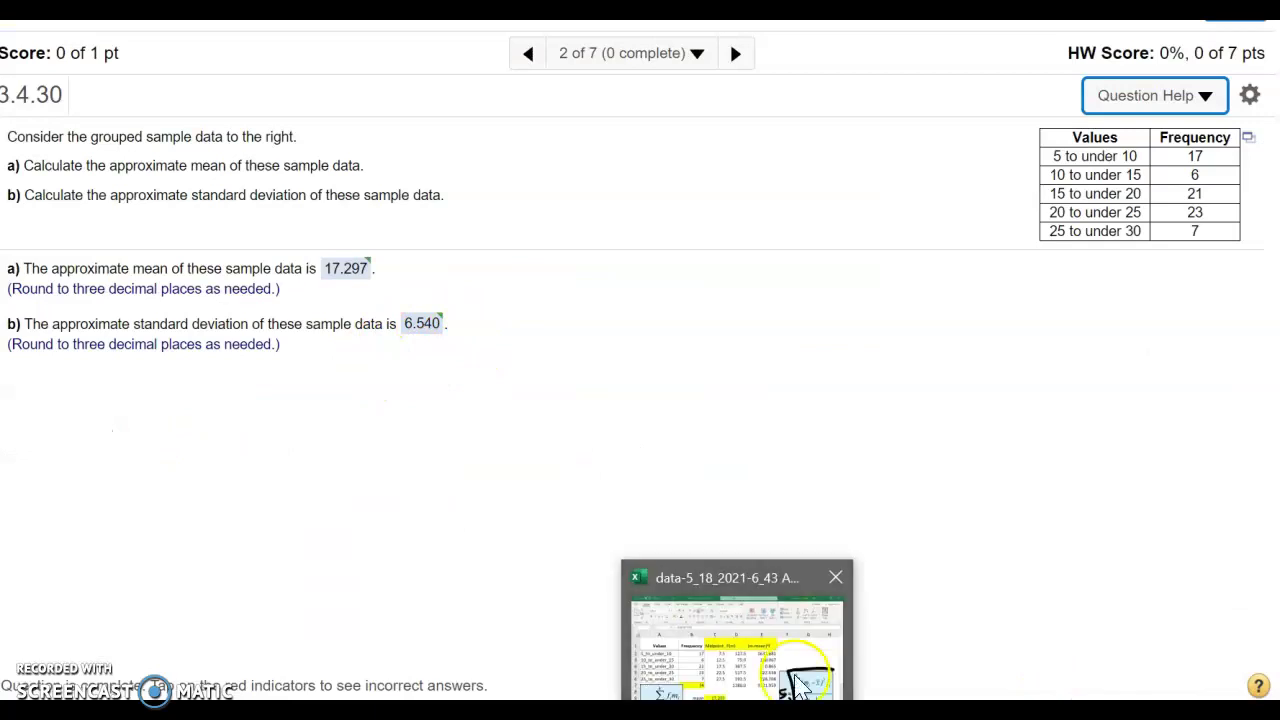
click(790, 655)
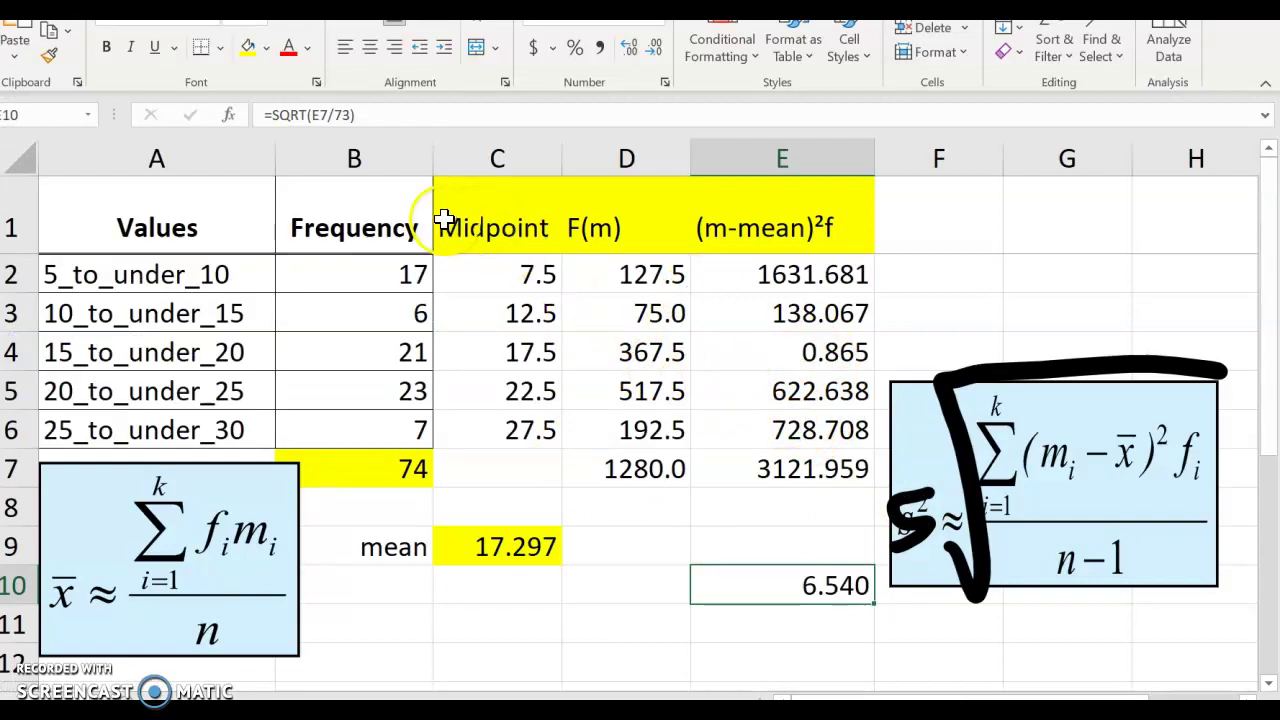
Review the added Midpoint, F(m) and (m-mean)²f column headings in C1 to E1
click(492, 217)
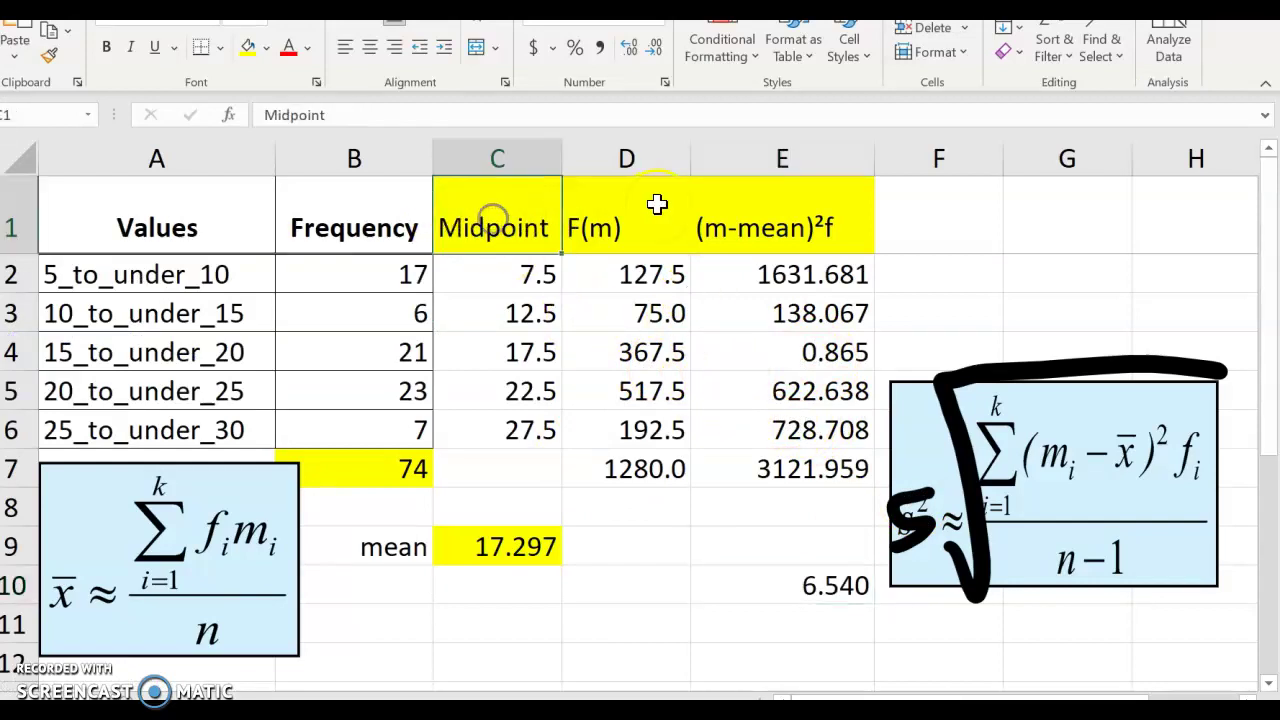
click(640, 209)
click(510, 222)
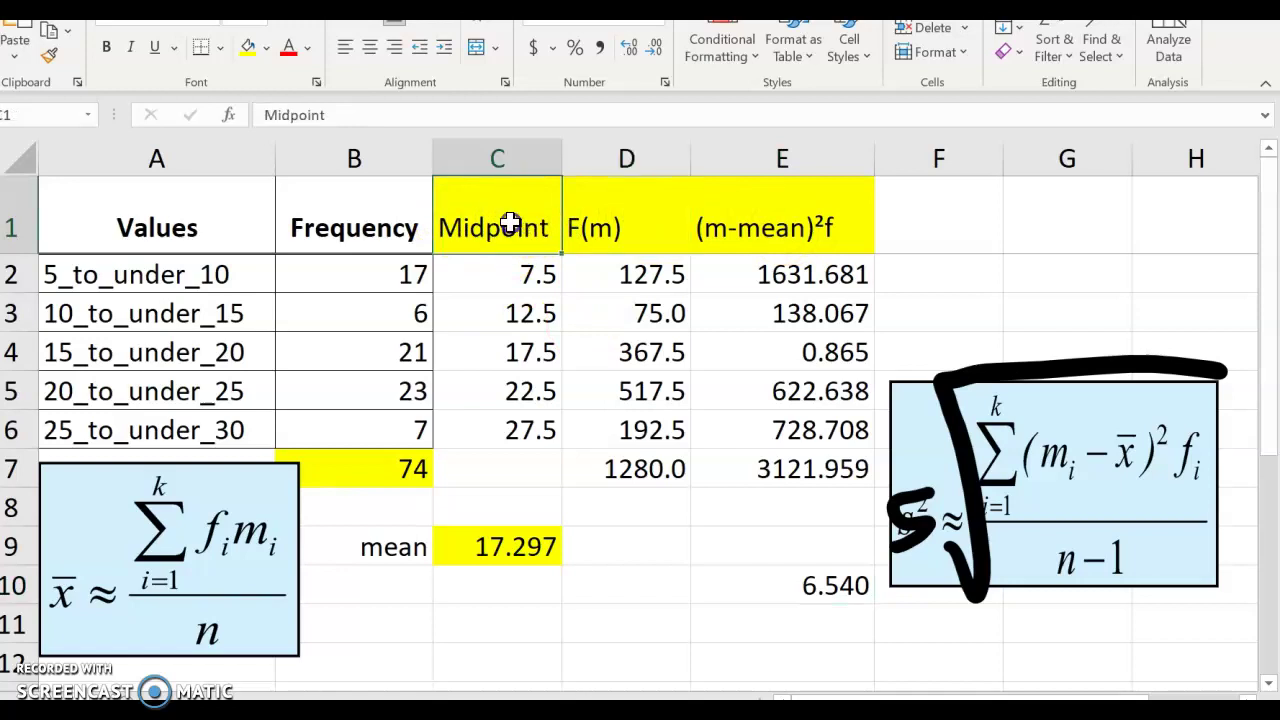
click(654, 212)
click(745, 208)
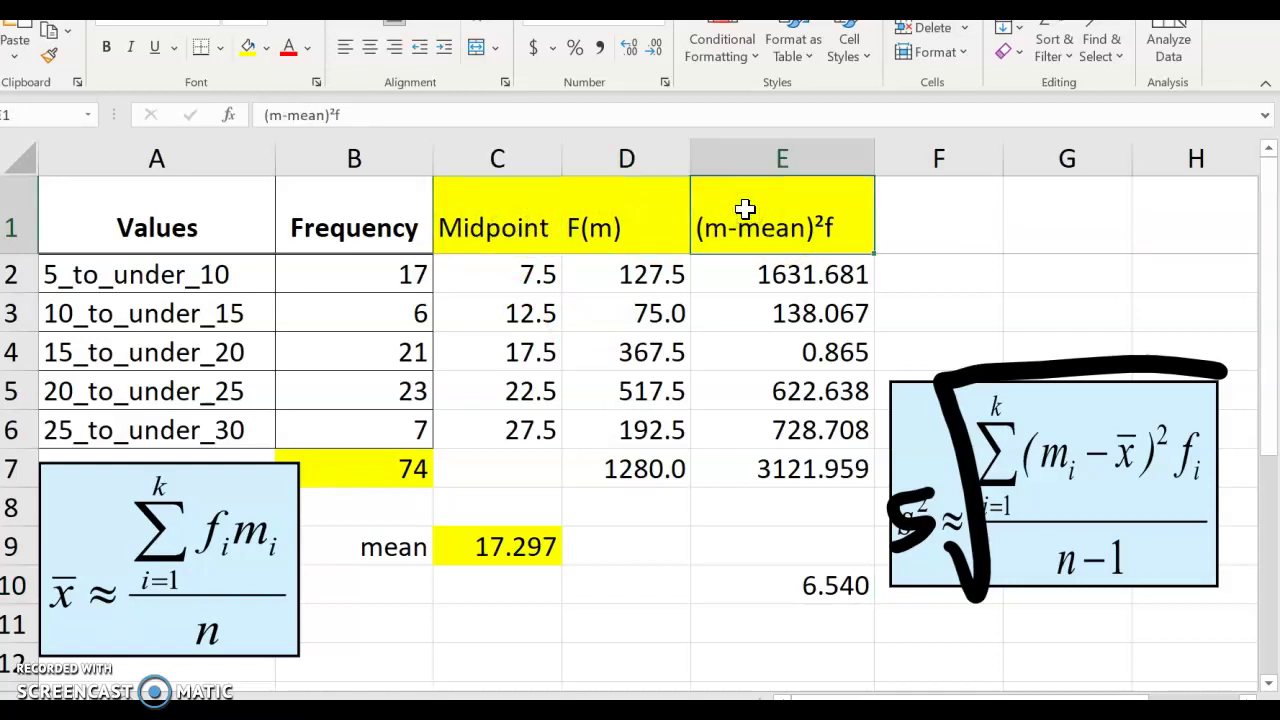